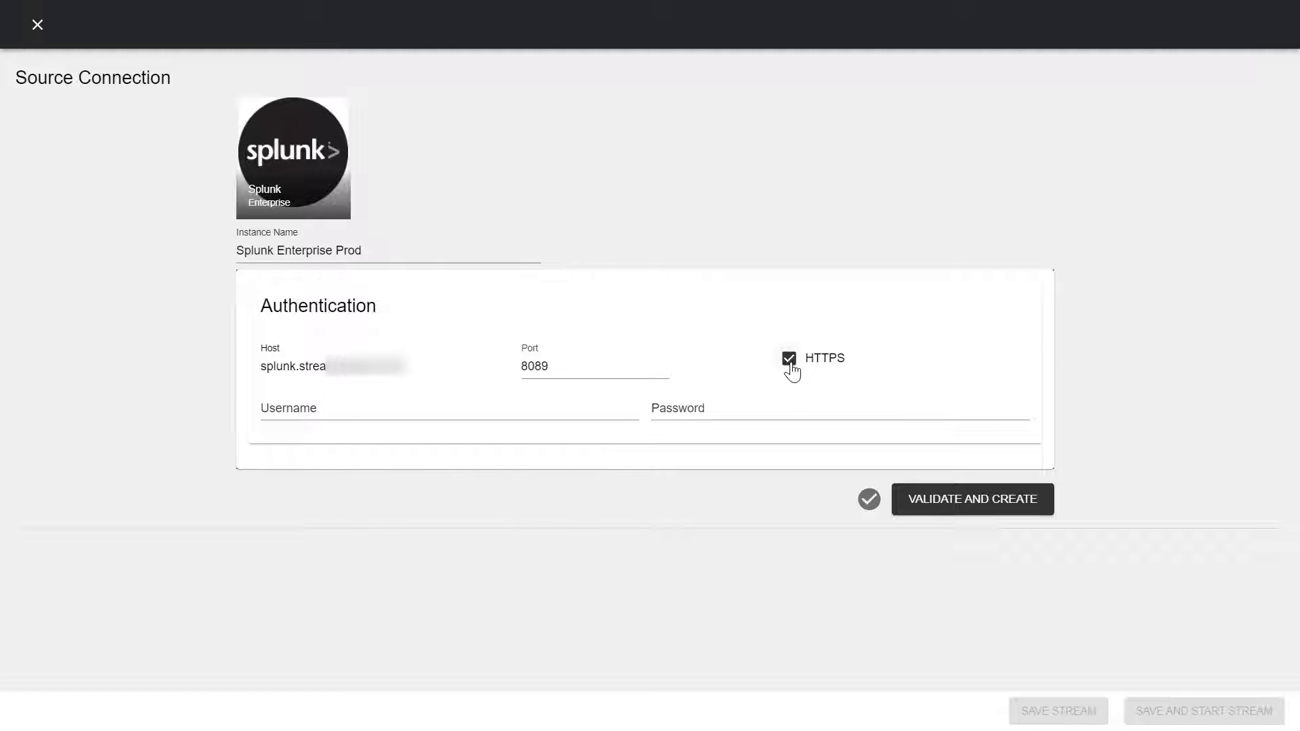
# Step: Keep HTTPS on, enter Splunk username admin and its password, then validate and create the source
pyautogui.click(791, 366)
pyautogui.click(790, 367)
pyautogui.click(320, 409)
pyautogui.write('admin')
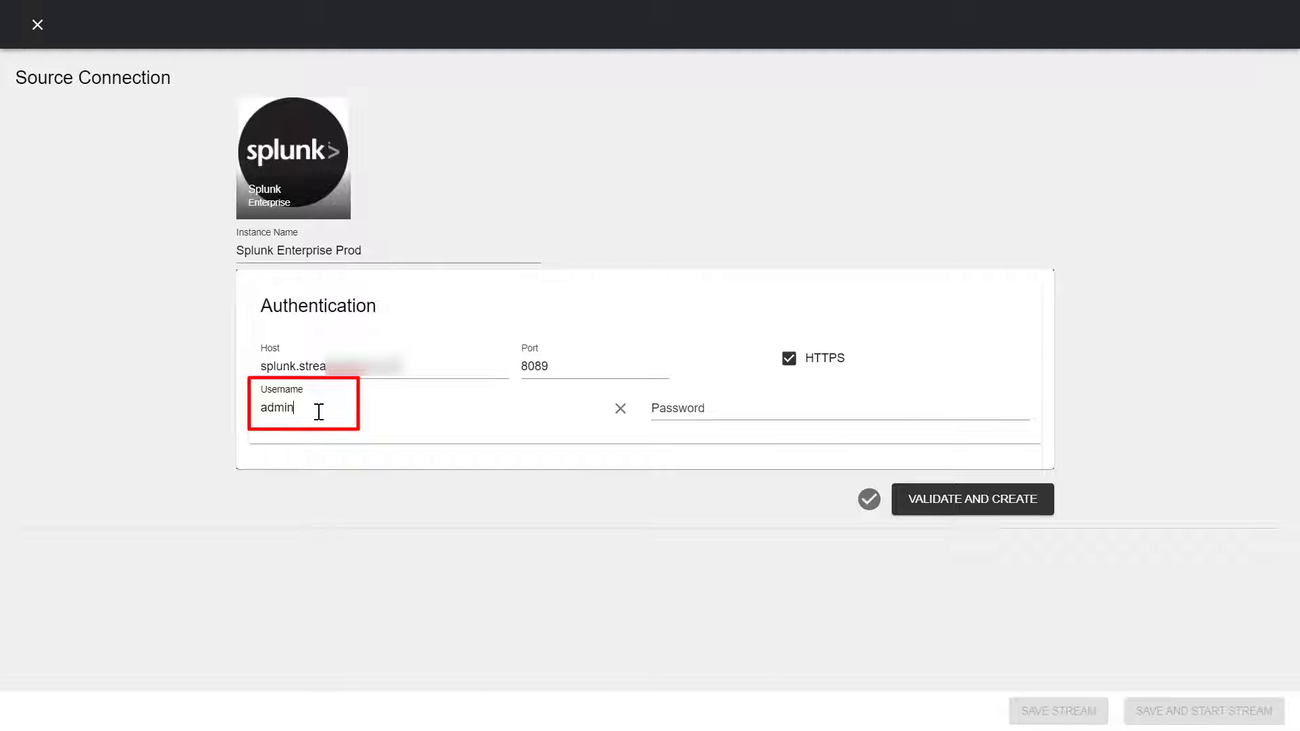
pyautogui.click(665, 409)
pyautogui.write('••••••••••')
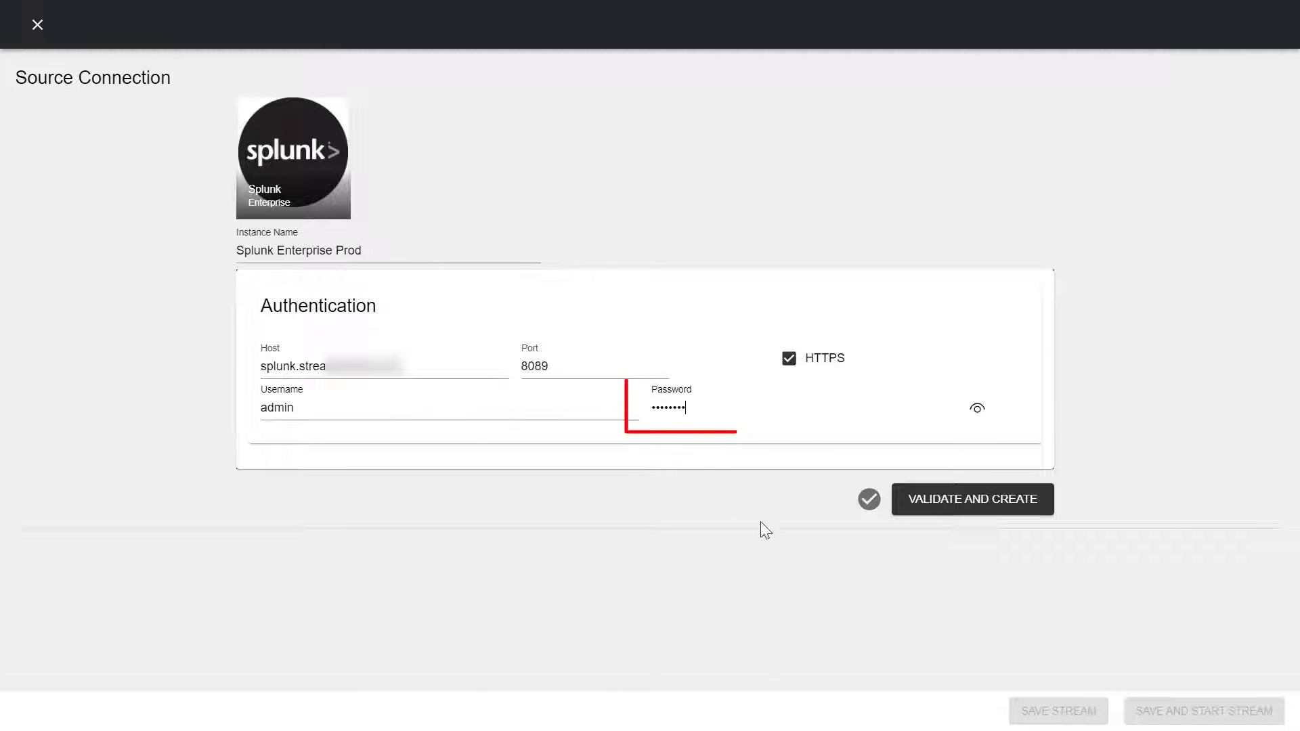
pyautogui.click(982, 509)
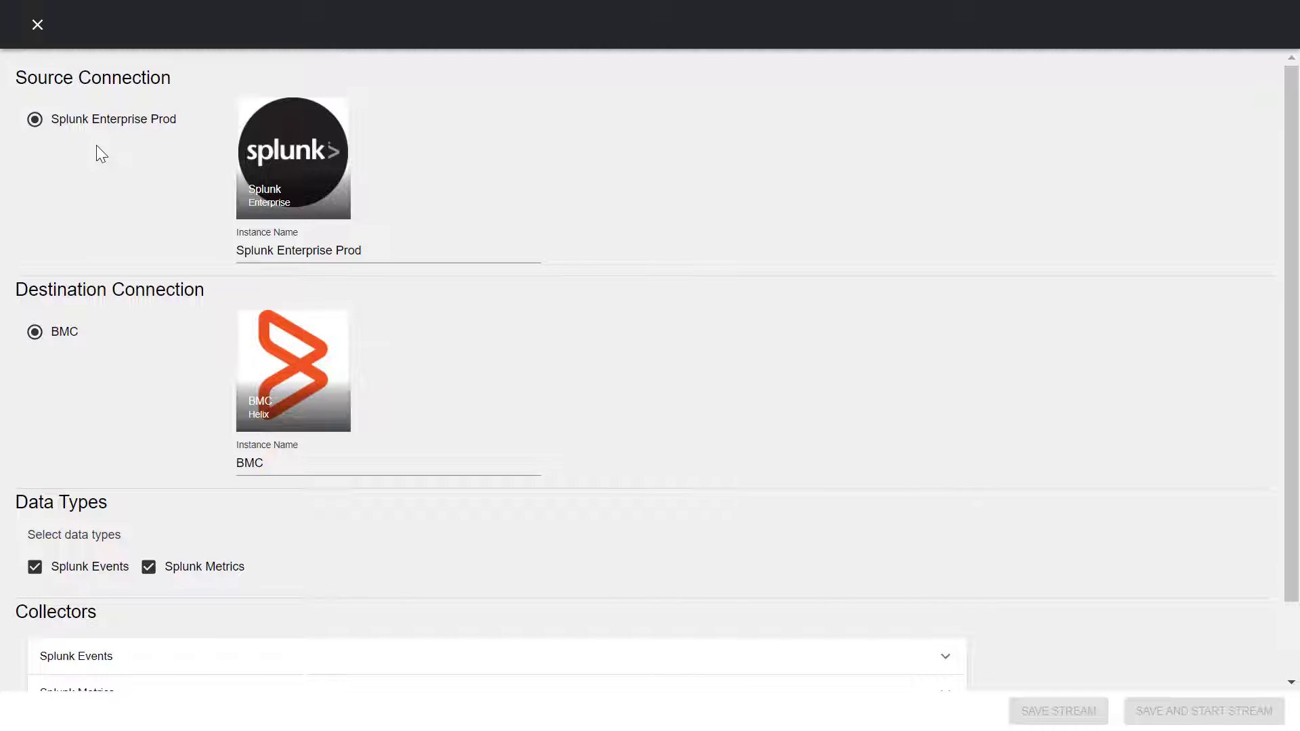
pyautogui.scroll(-1, 96, 145)
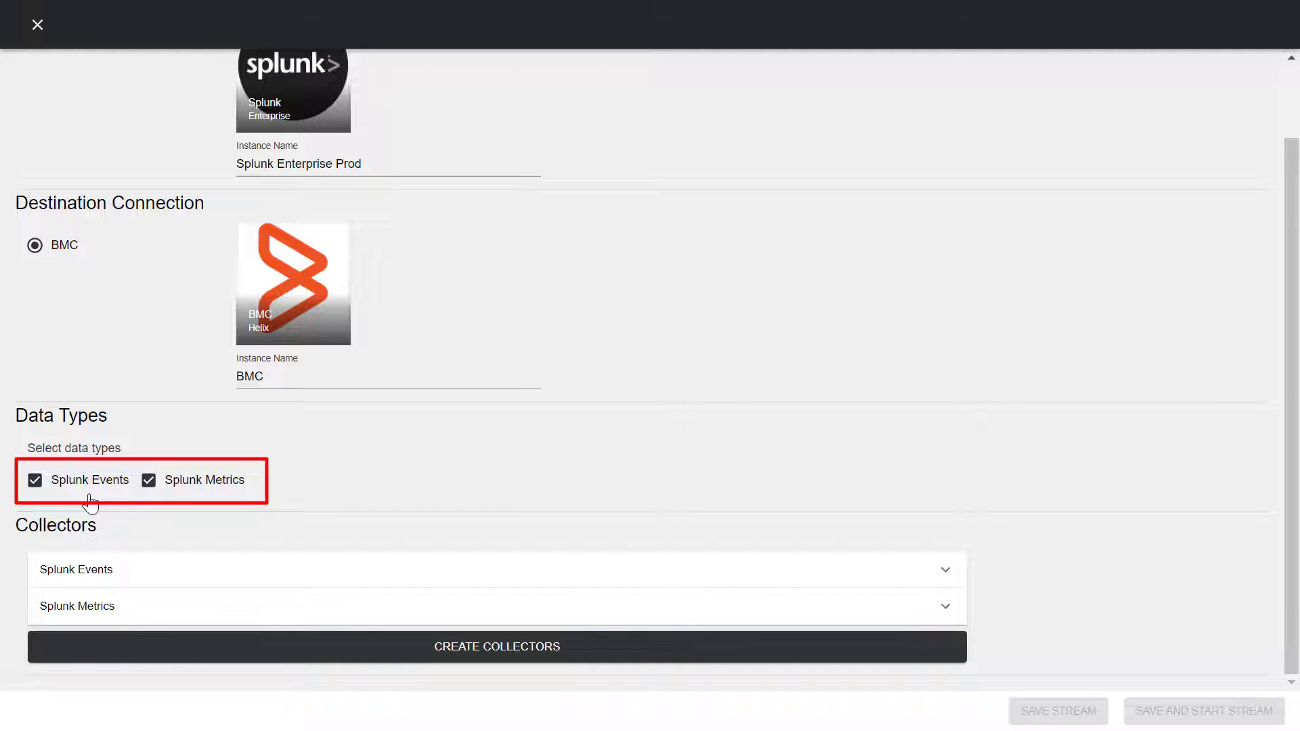
pyautogui.click(149, 481)
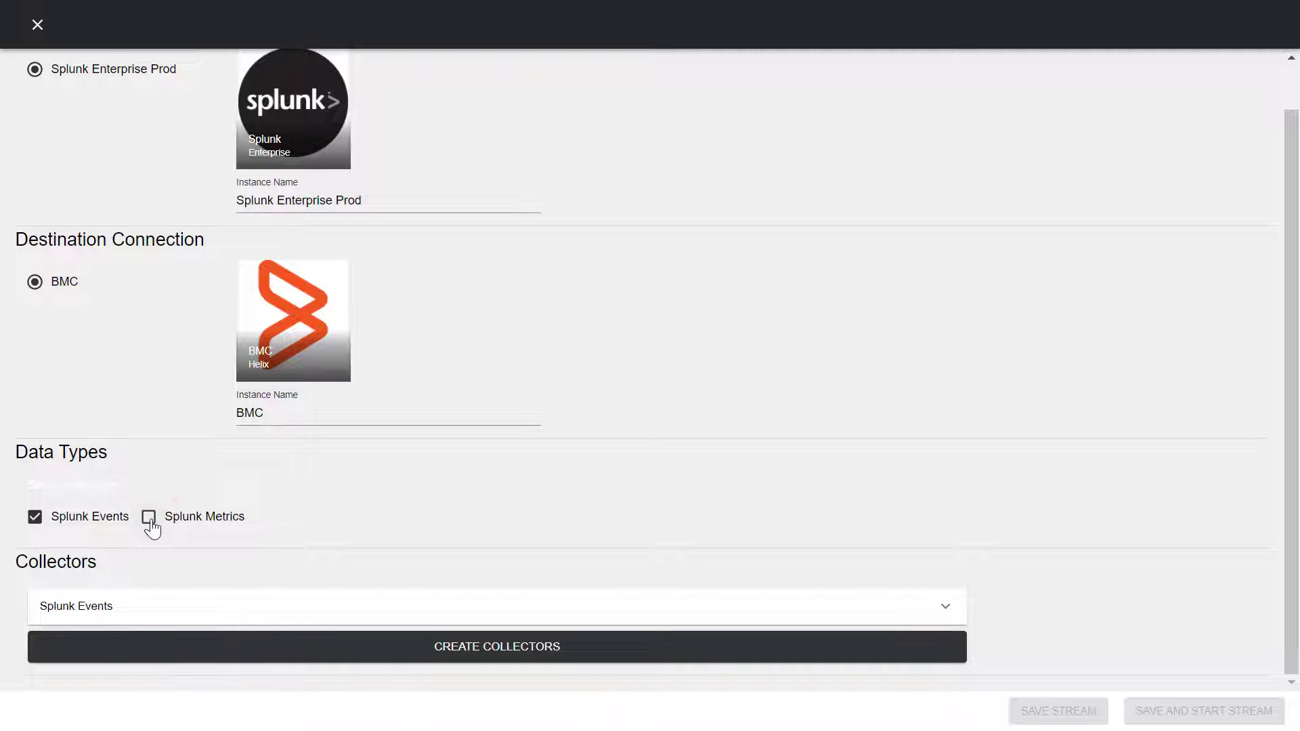
pyautogui.click(150, 519)
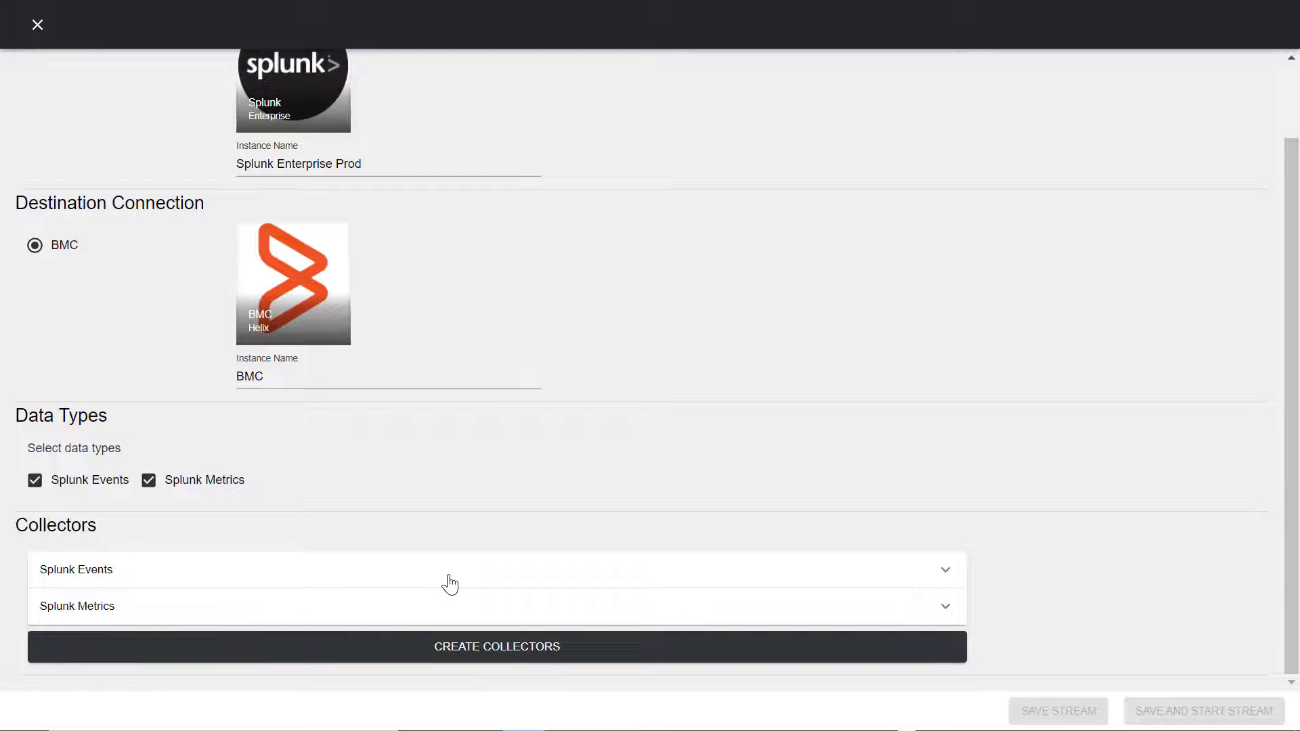
# Step: Expand the Splunk Events collector and choose II_Events as its saved search
pyautogui.click(448, 572)
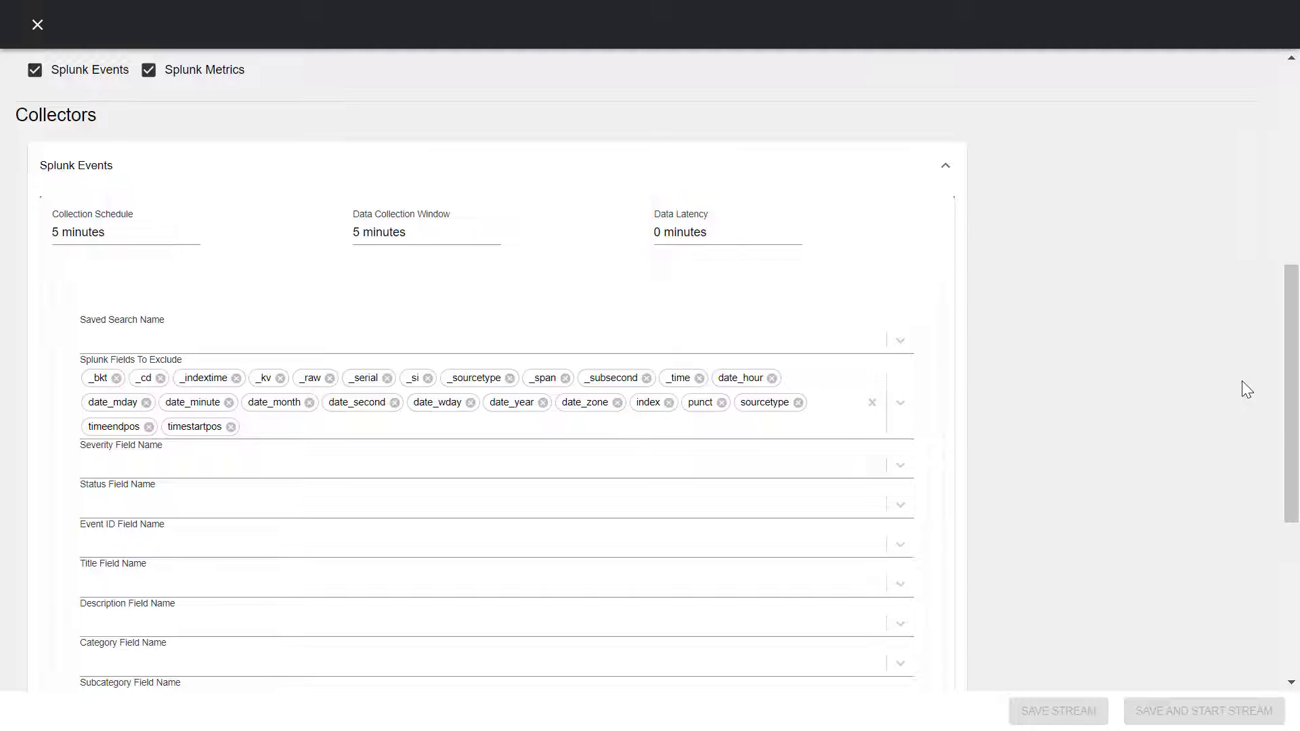
pyautogui.scroll(2, 1242, 381)
pyautogui.click(137, 444)
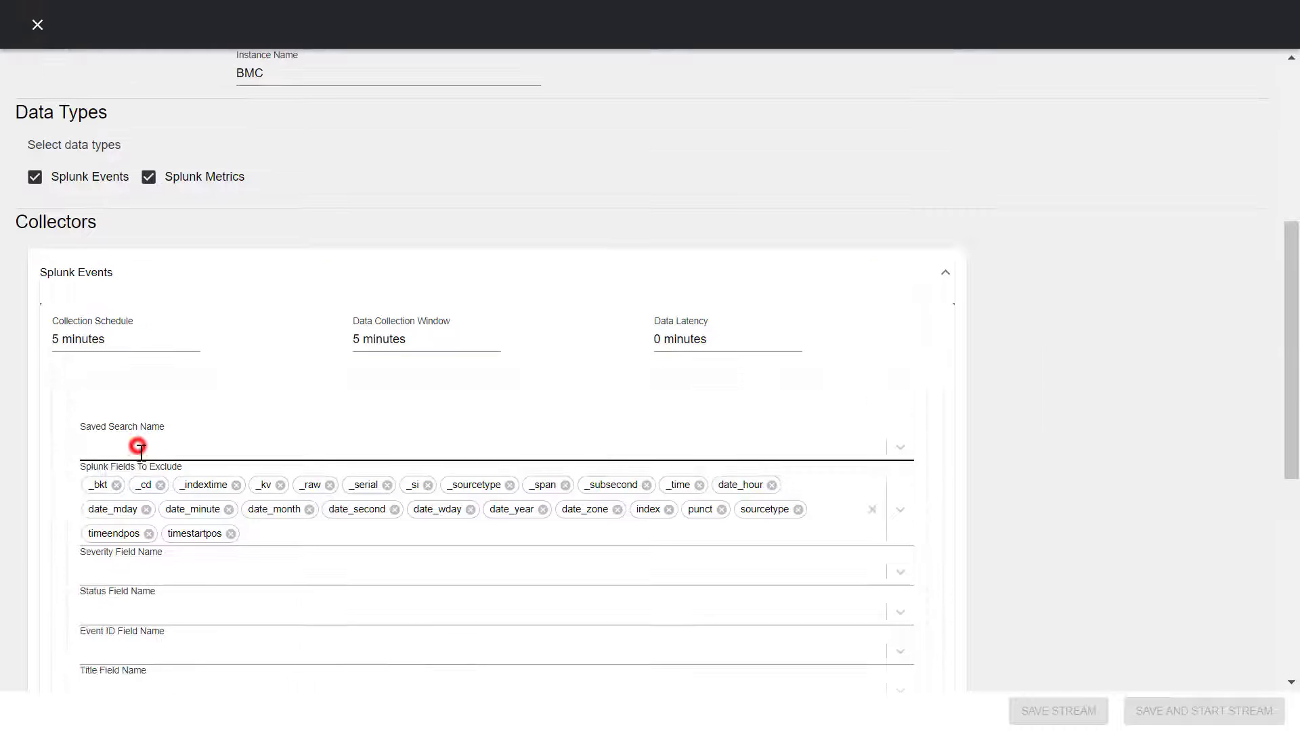
pyautogui.scroll(-4, 201, 617)
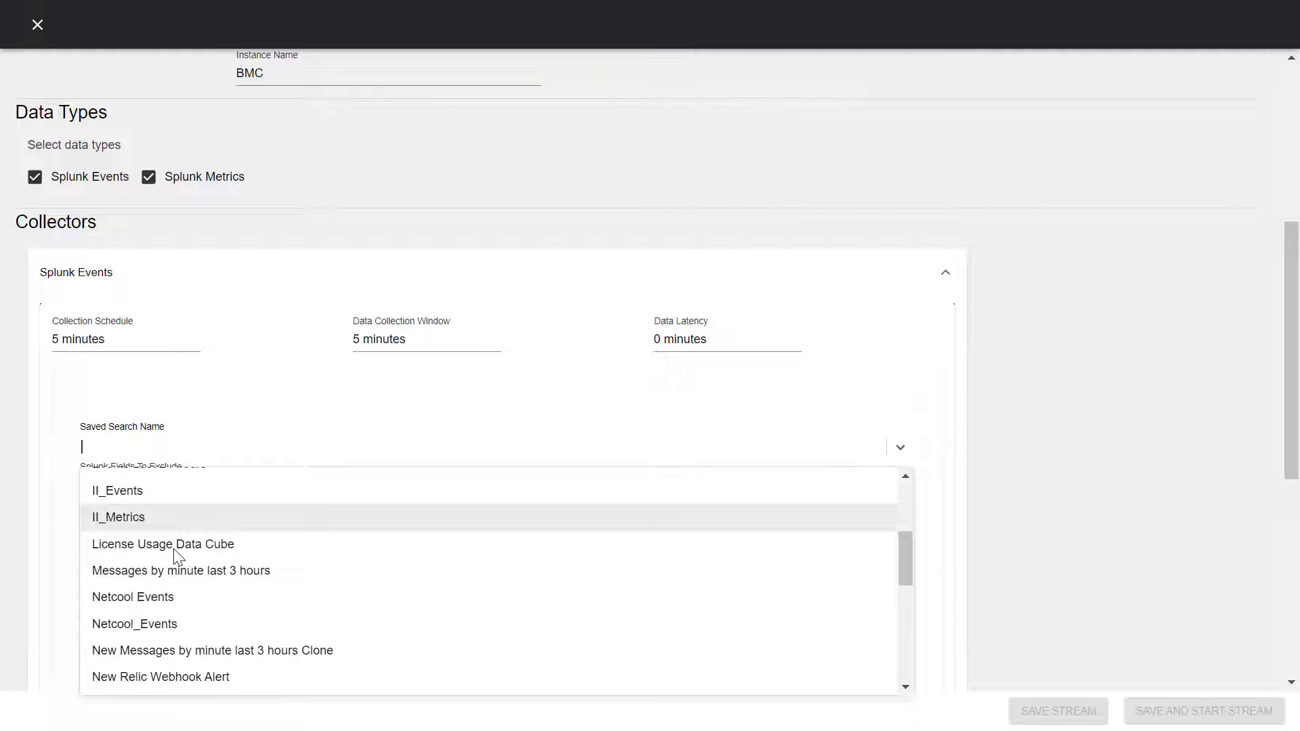
pyautogui.click(139, 494)
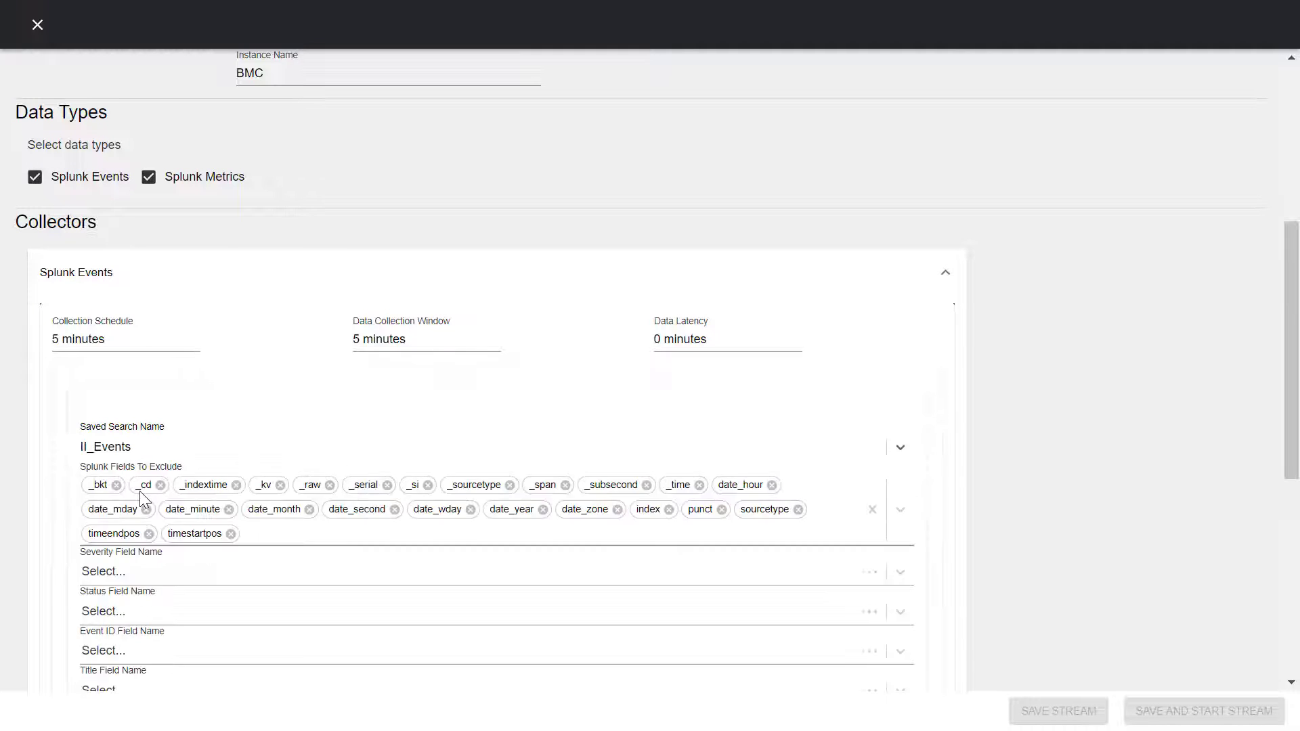
pyautogui.scroll(-2, 933, 523)
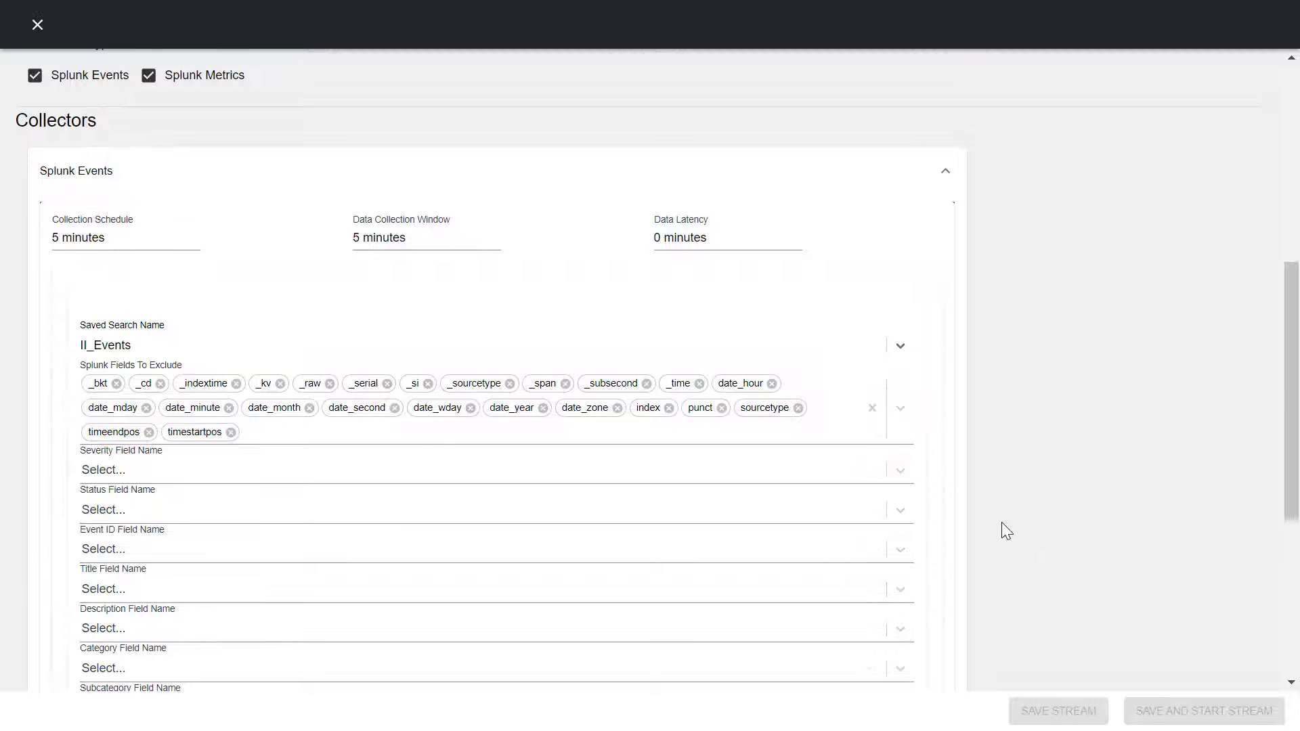
pyautogui.scroll(-5, 1001, 522)
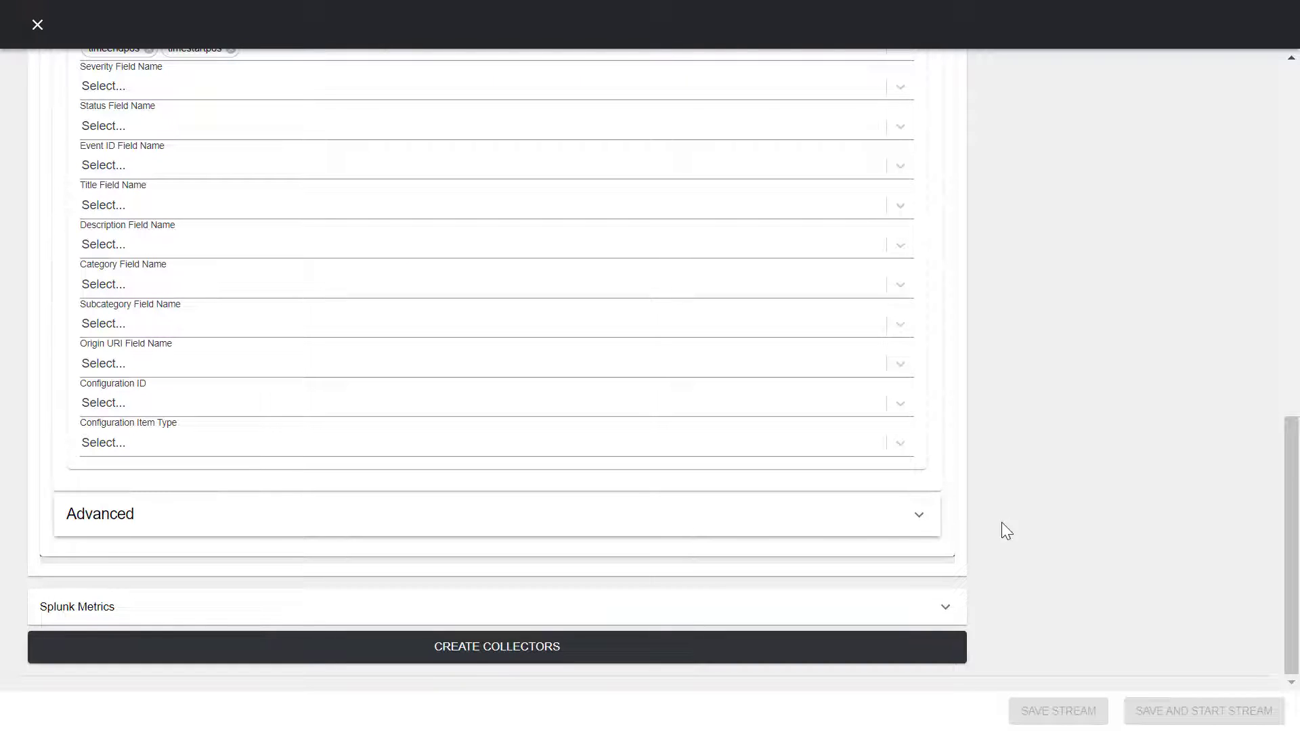
# Step: Map severity to Severity and status to Type, fill EventId through ciType, then expand Splunk Metrics
pyautogui.click(903, 86)
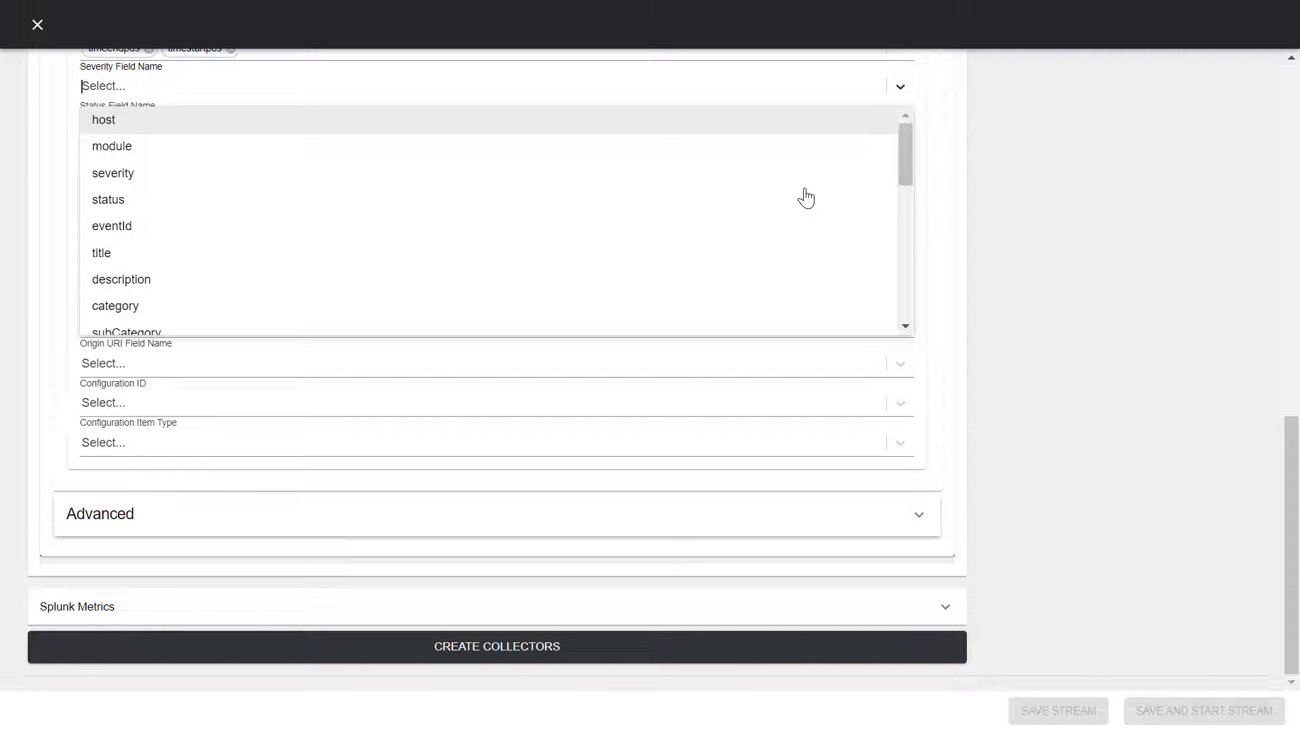
pyautogui.scroll(-4, 794, 232)
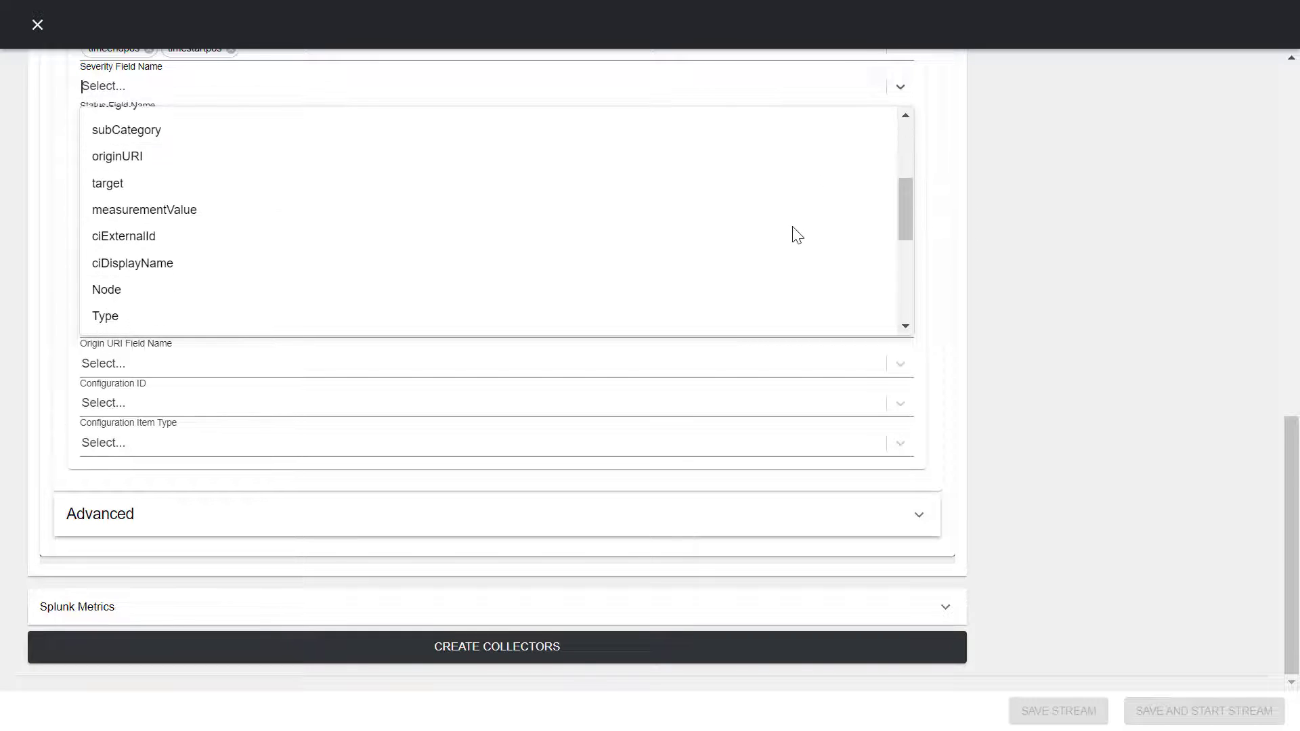
pyautogui.click(153, 298)
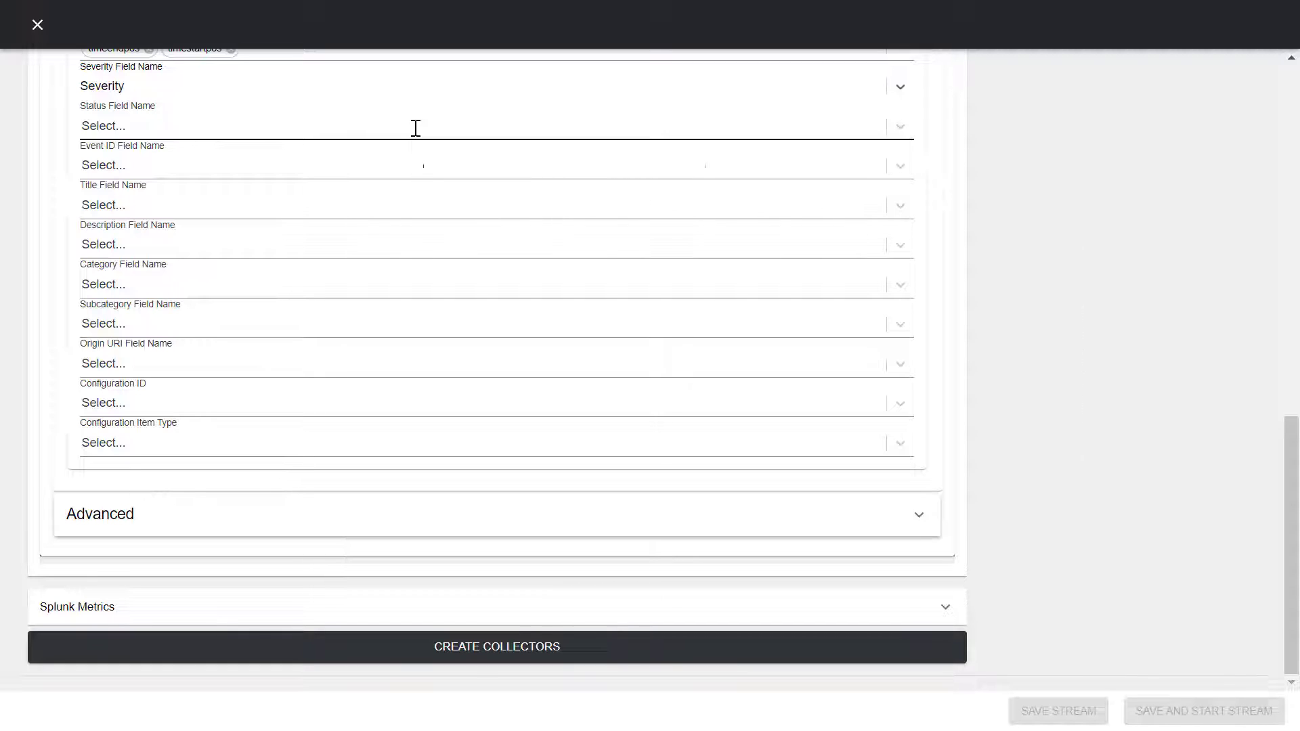
pyautogui.click(416, 128)
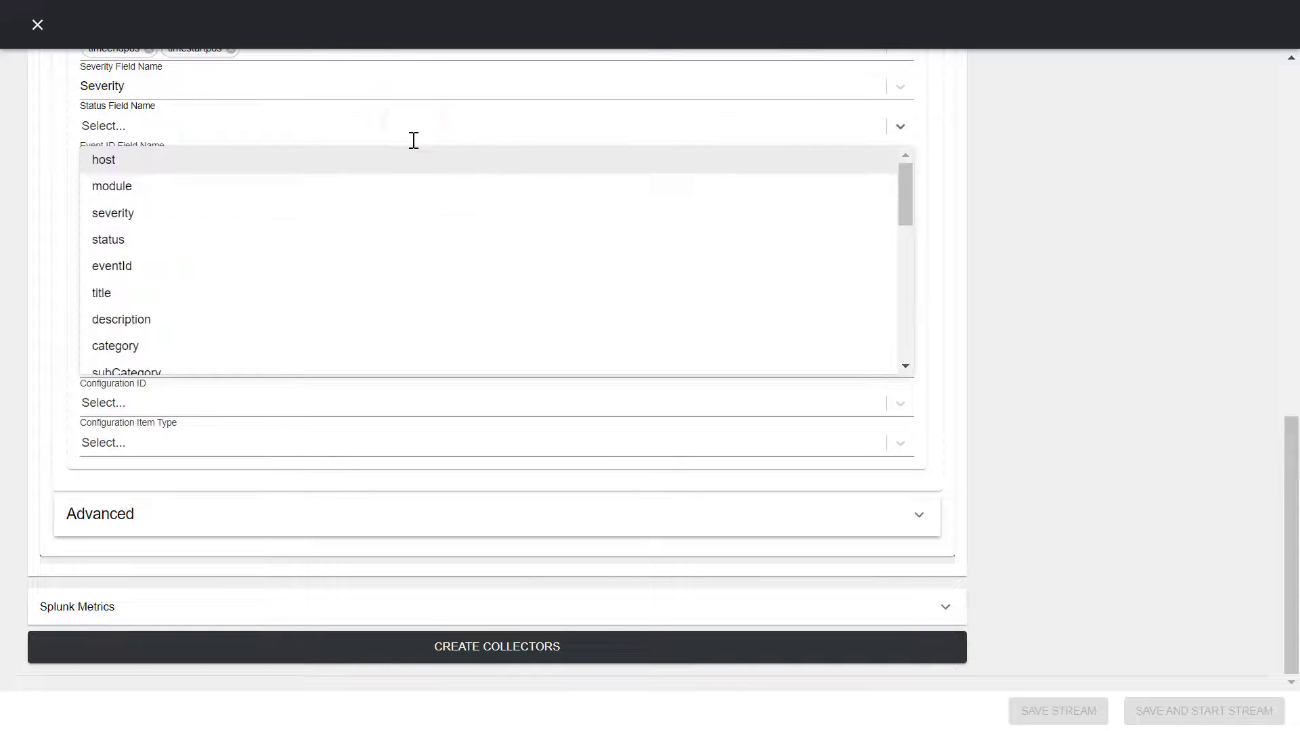
pyautogui.scroll(-4, 450, 308)
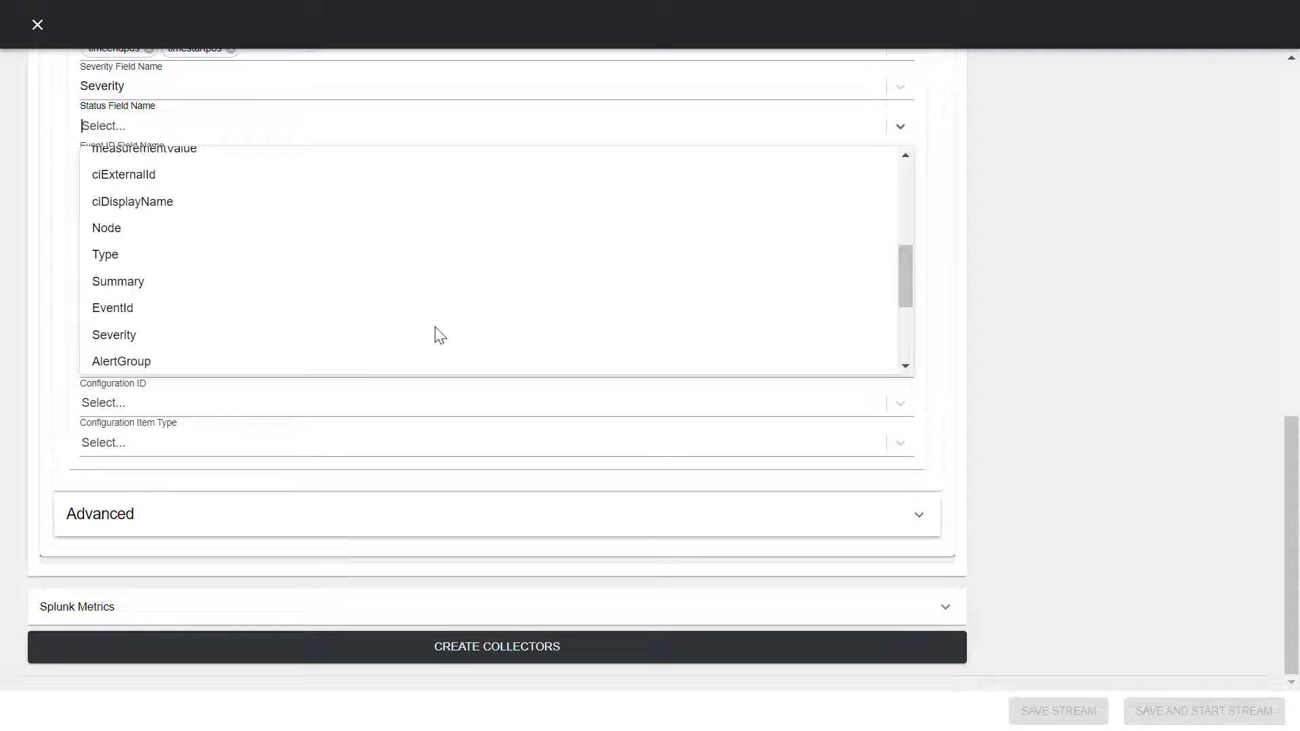
pyautogui.click(115, 257)
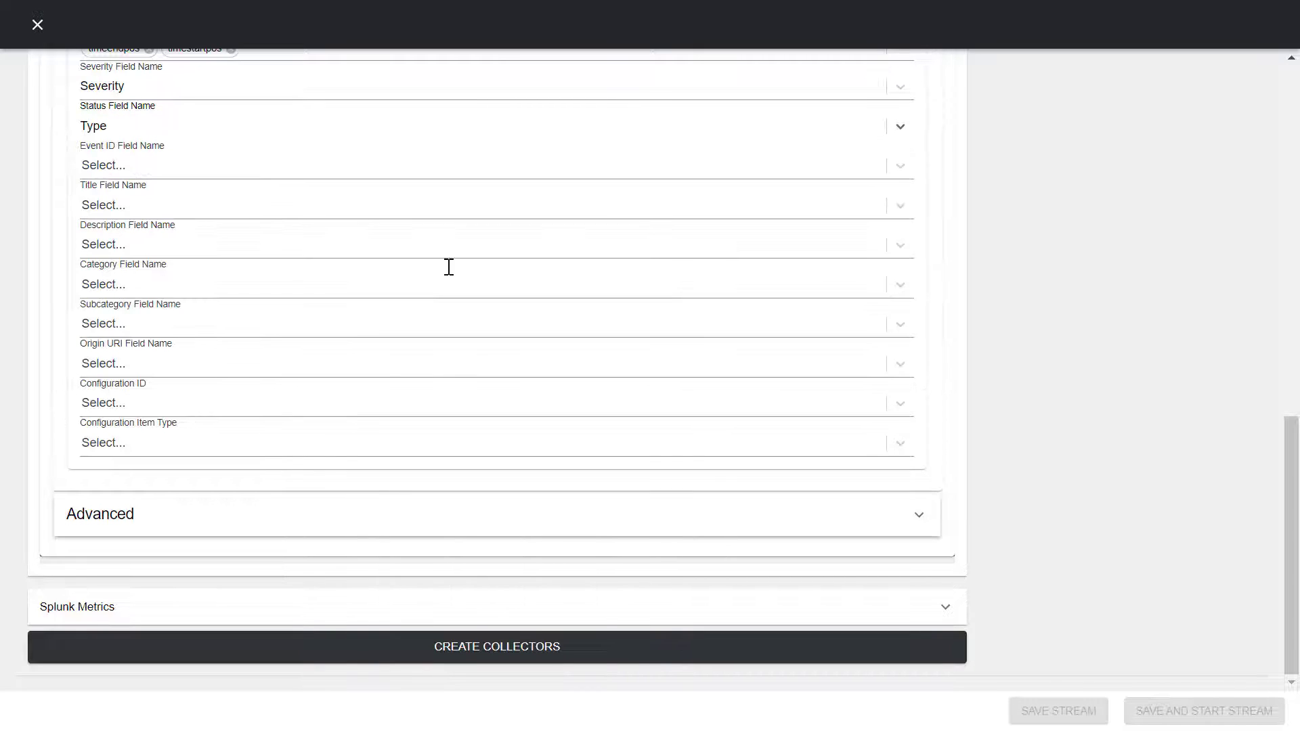
pyautogui.click(318, 169)
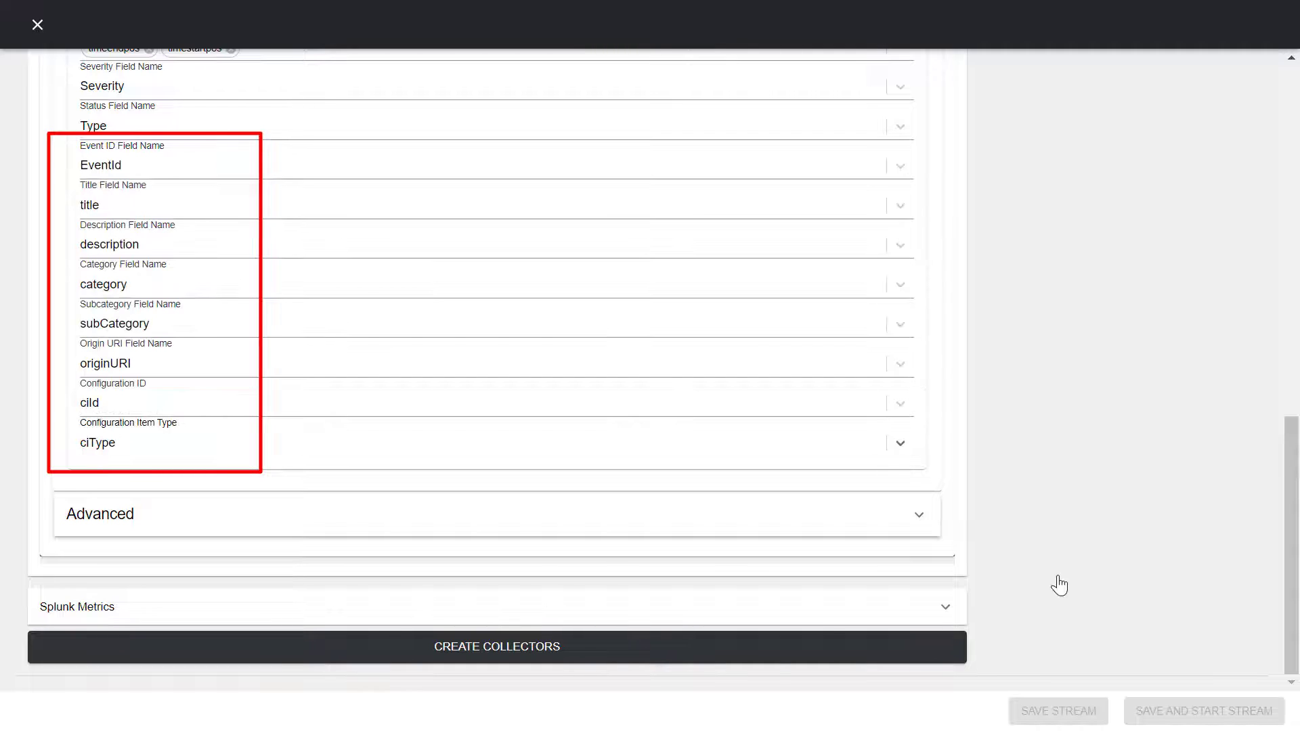
pyautogui.click(416, 601)
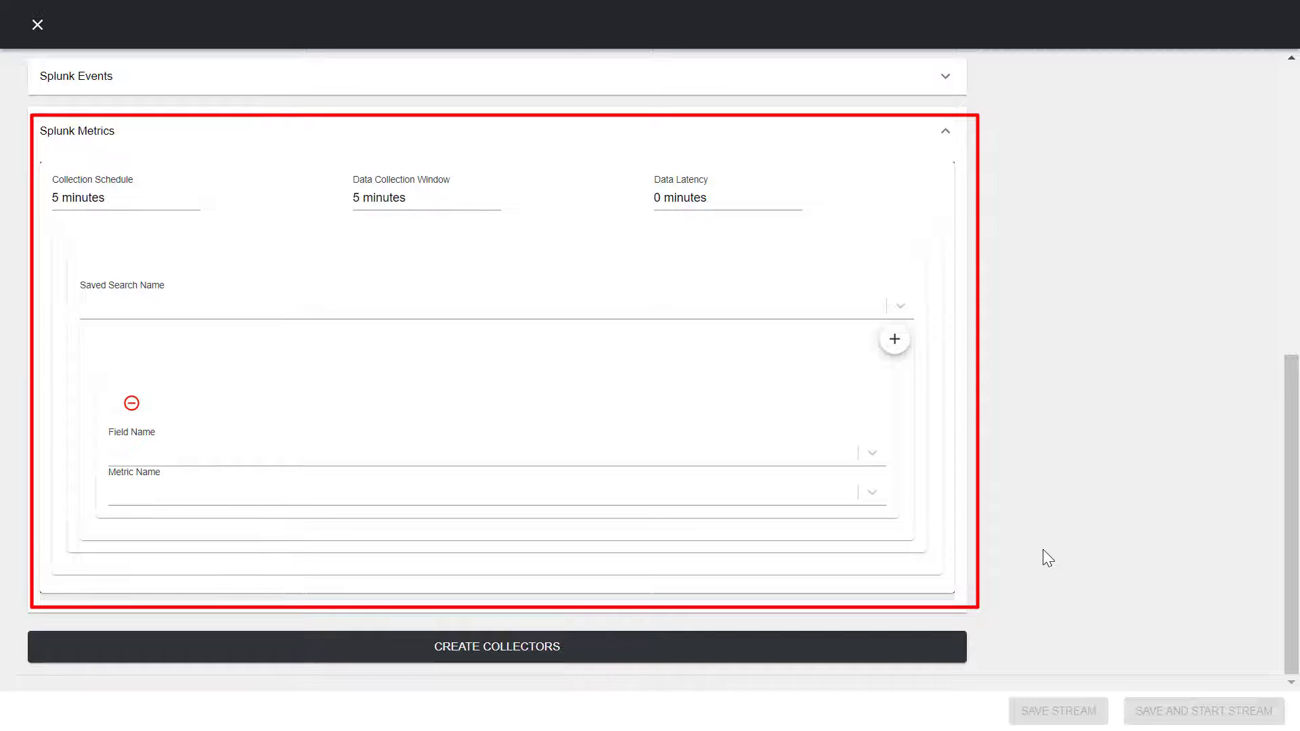
# Step: Create the Splunk collectors, then create the BMC Events and BMC Metrics distributors
pyautogui.click(526, 655)
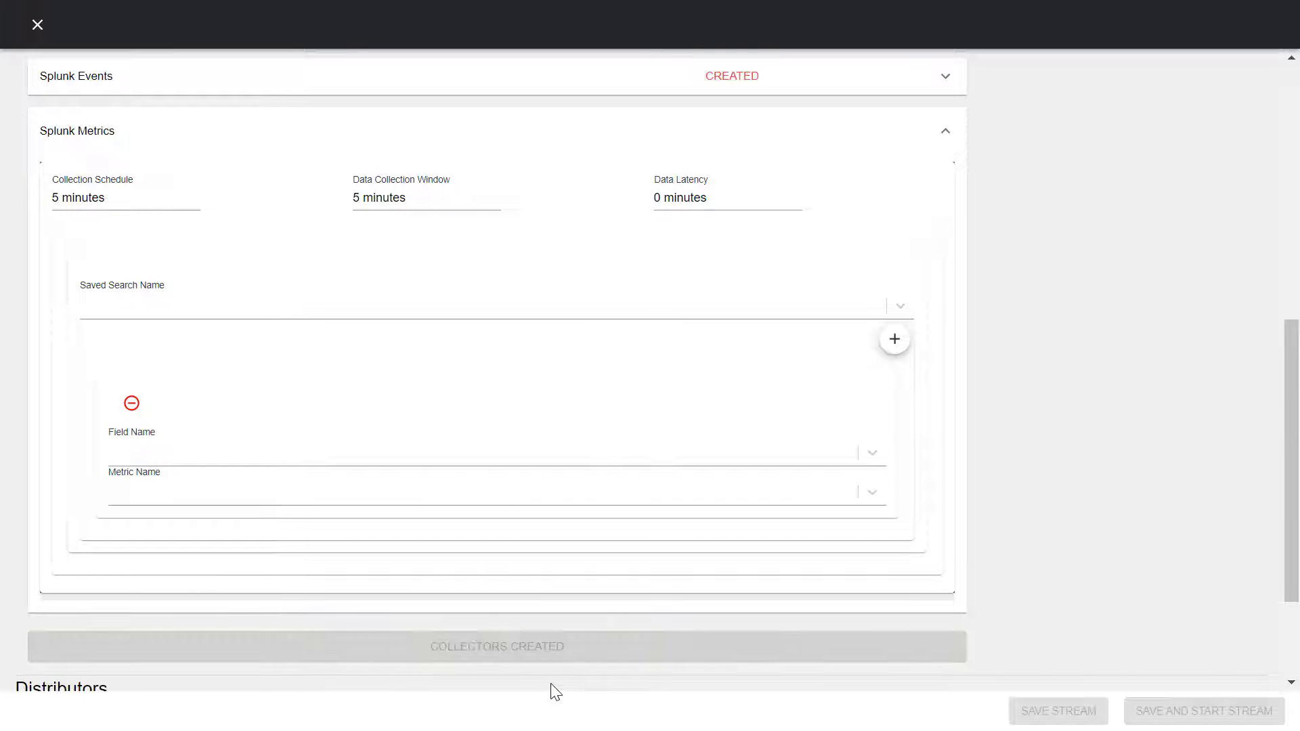
pyautogui.scroll(-2, 553, 685)
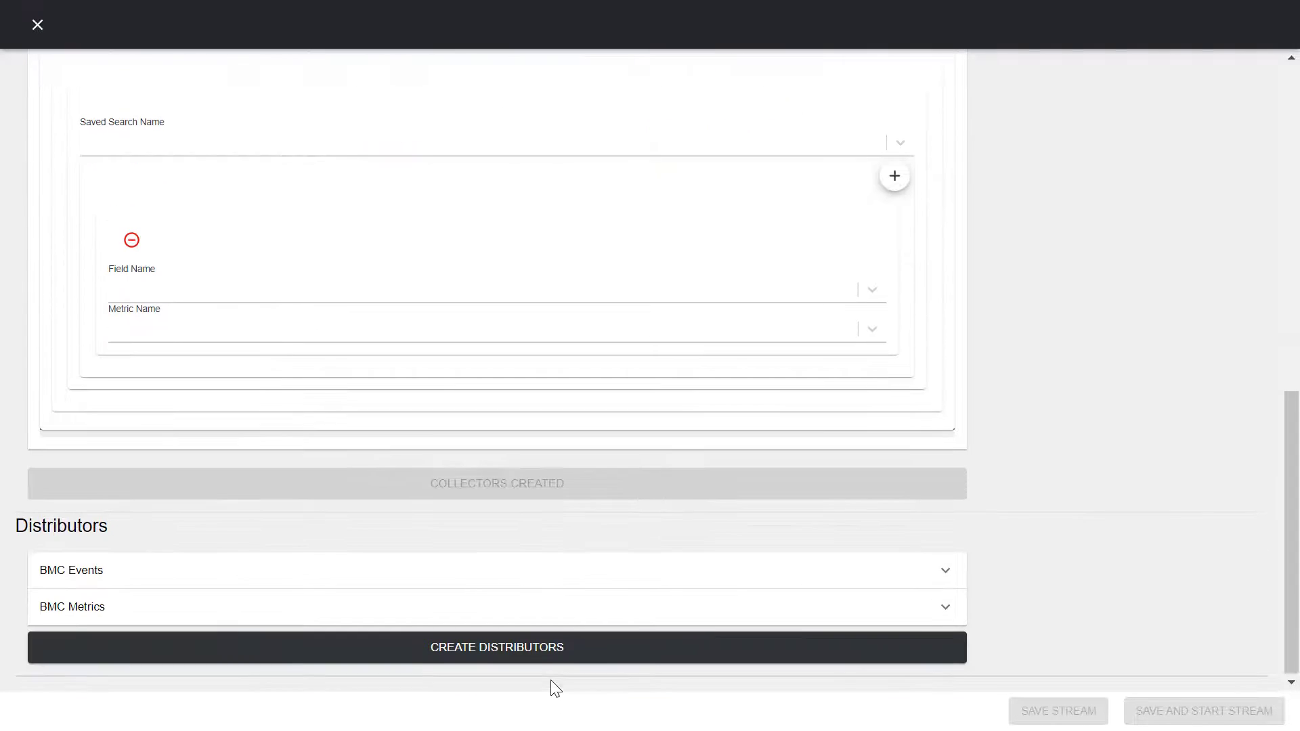
pyautogui.click(567, 571)
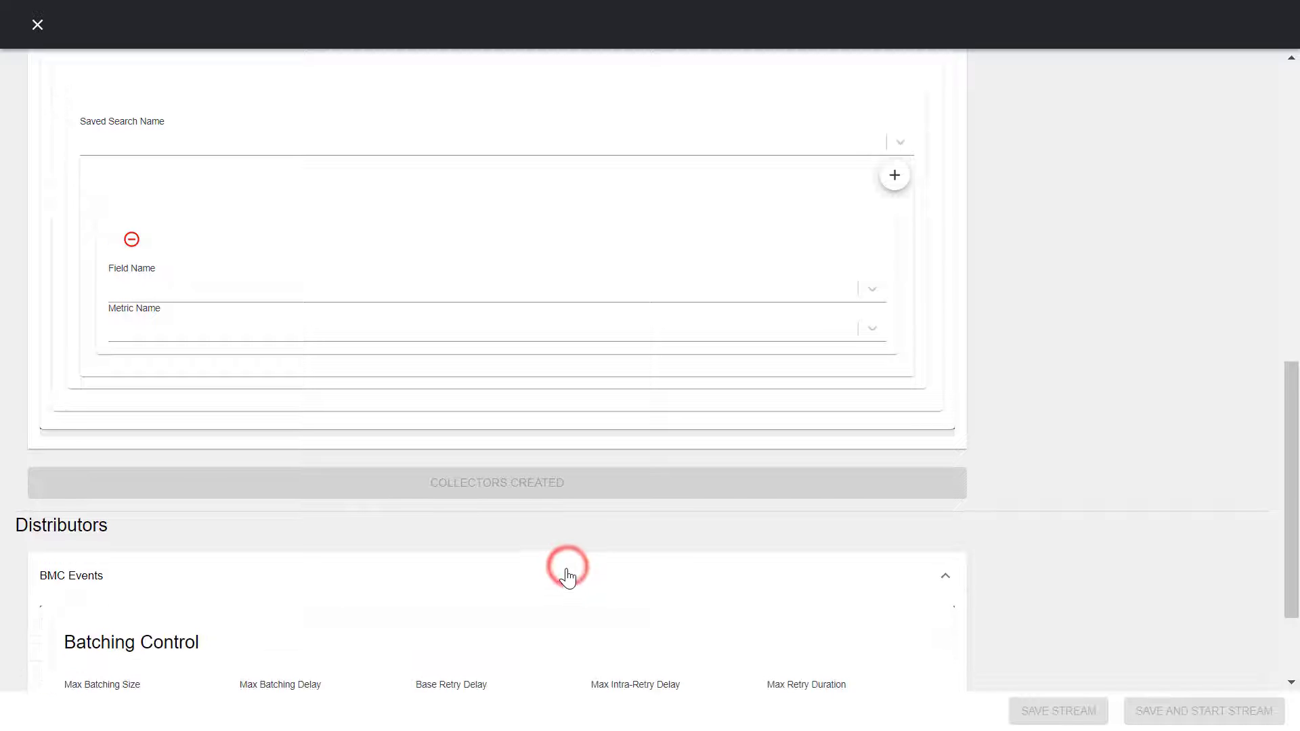
pyautogui.scroll(-3, 596, 583)
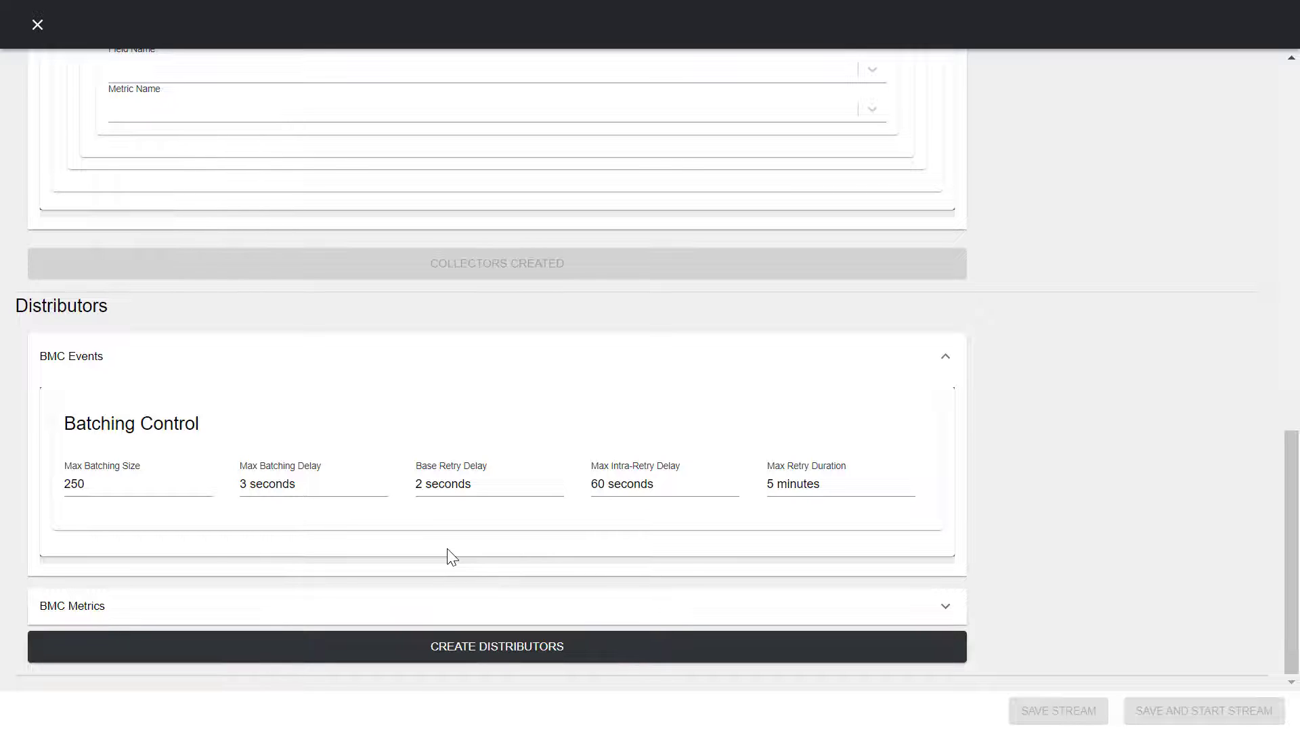
pyautogui.click(480, 650)
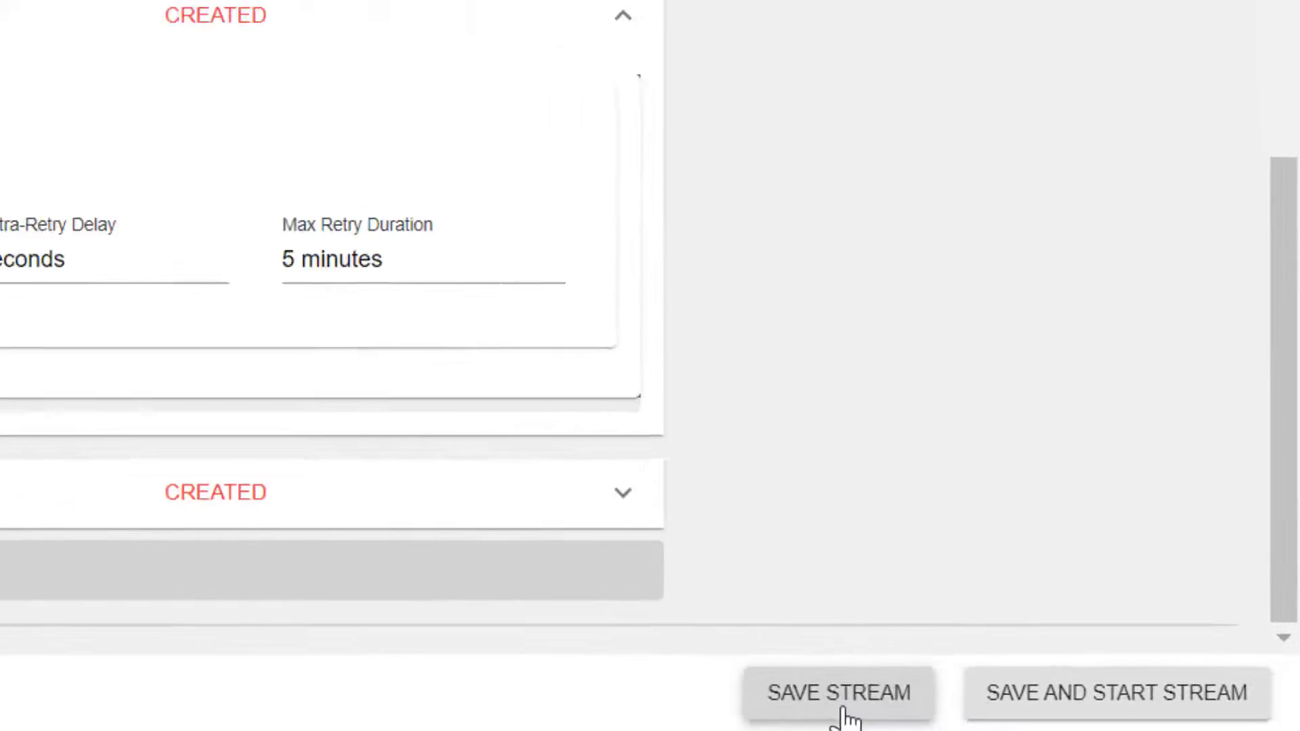
# Step: Save the stream linking Splunk Enterprise Prod to BMC
pyautogui.click(673, 700)
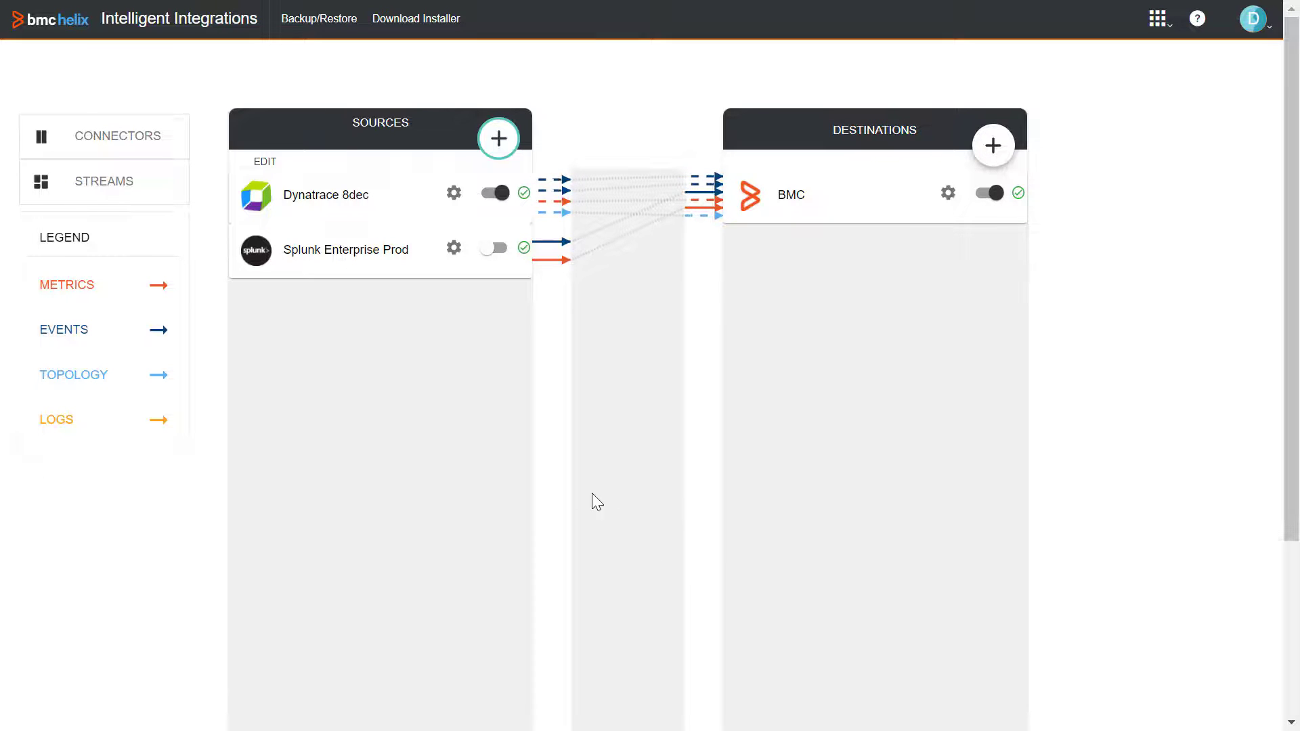
# Step: In the Splunk source's Metrics settings, select the saved search 'Messages by minute last 3 hours'
pyautogui.click(453, 248)
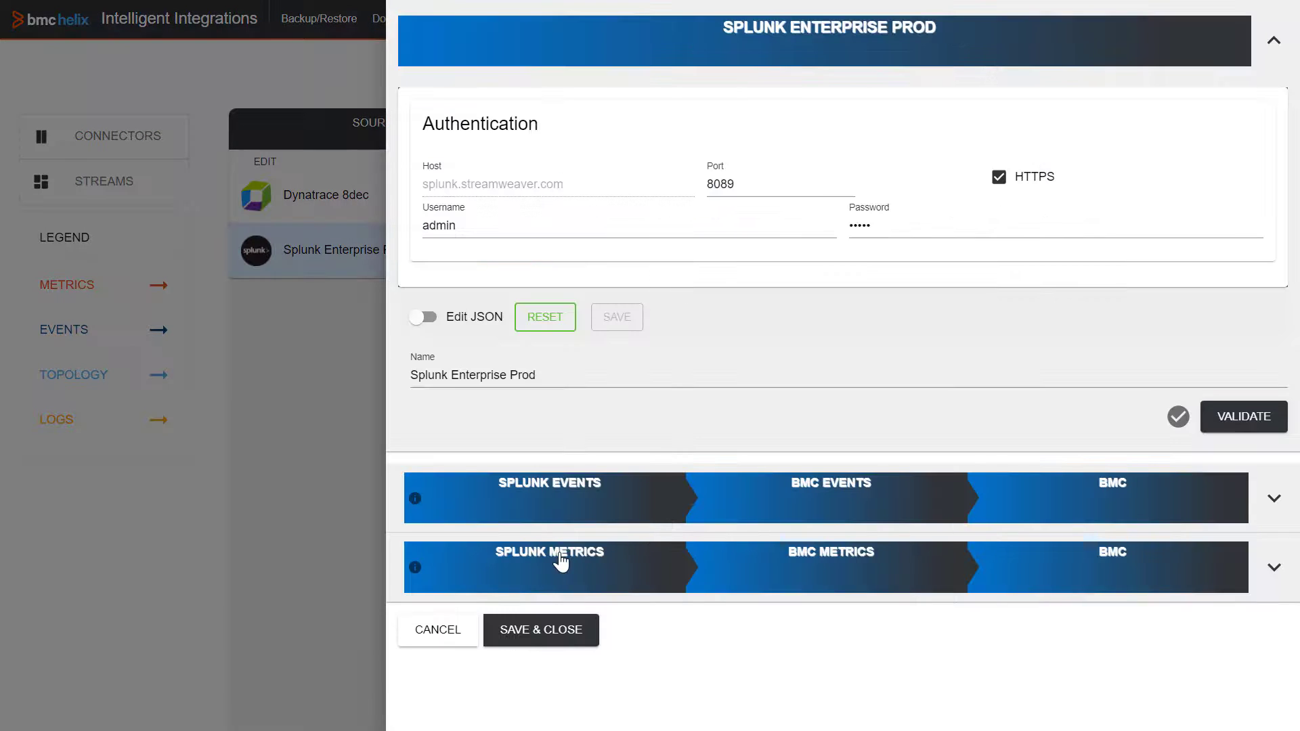
pyautogui.click(560, 557)
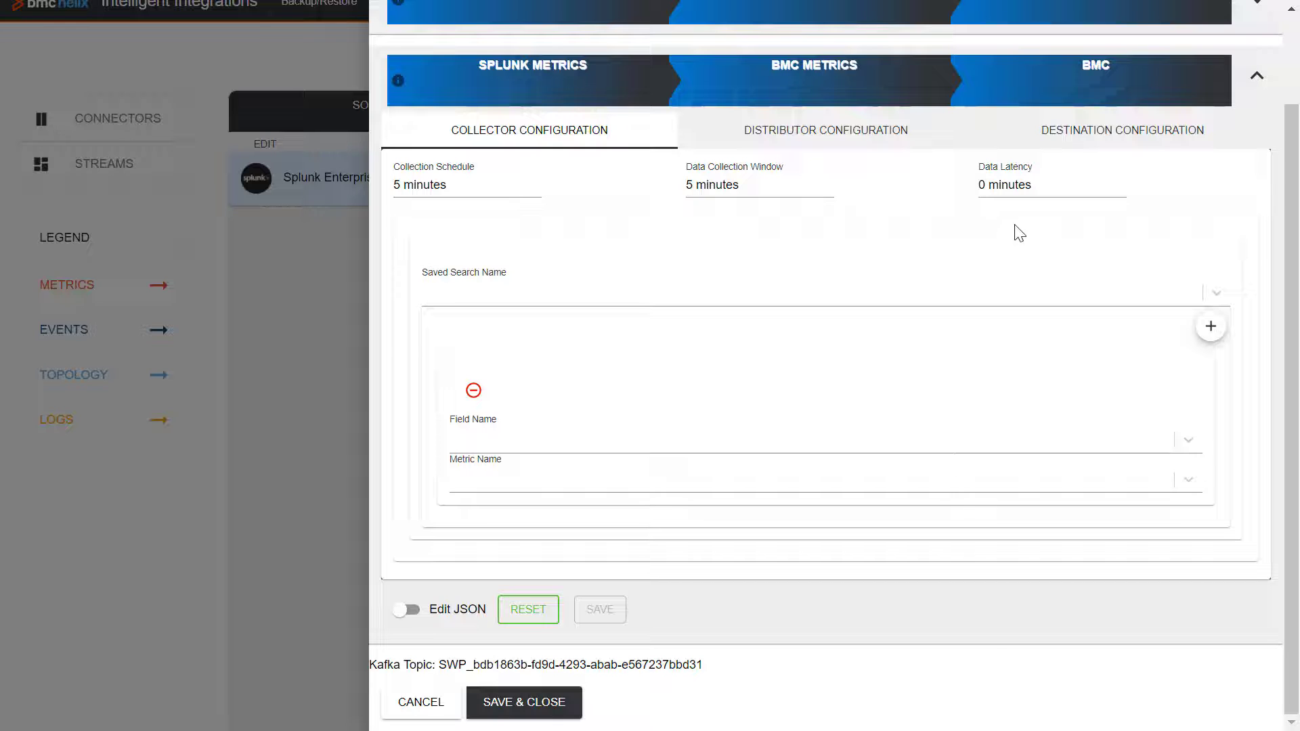
pyautogui.click(1216, 292)
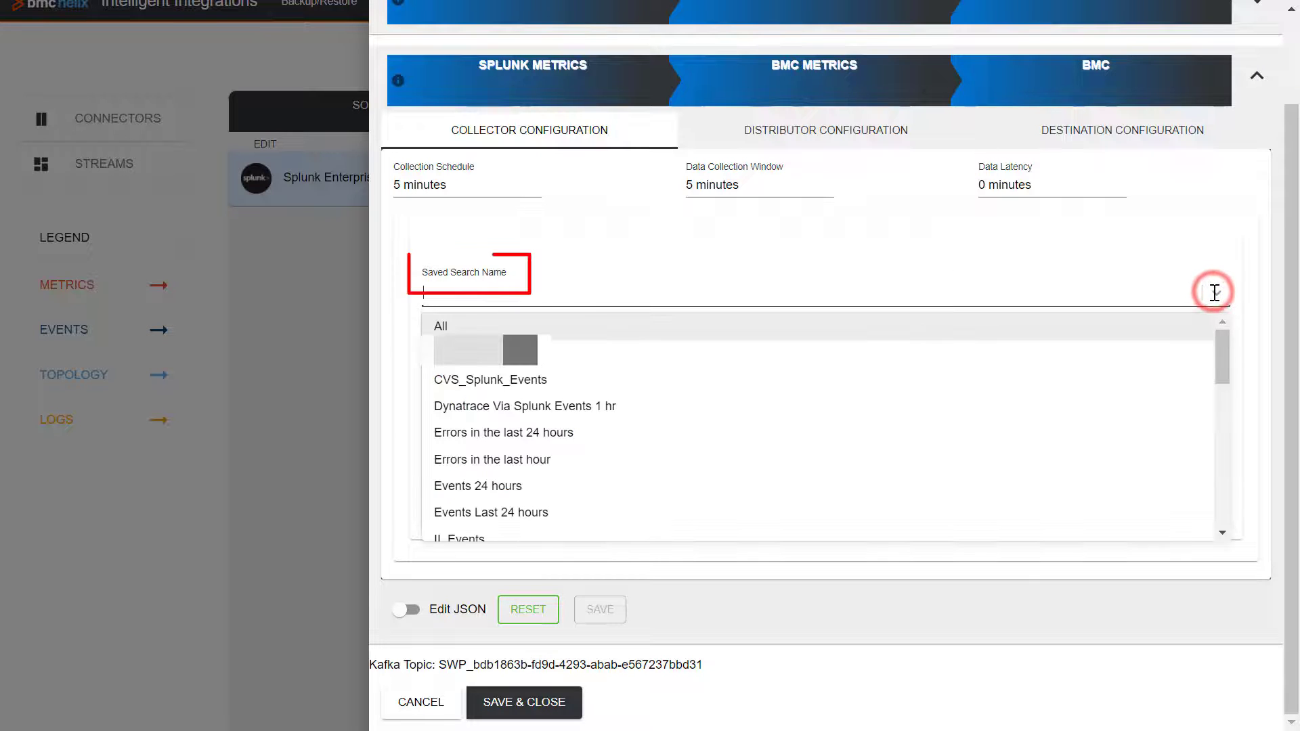
pyautogui.moveTo(1233, 384); pyautogui.dragTo(1230, 426)
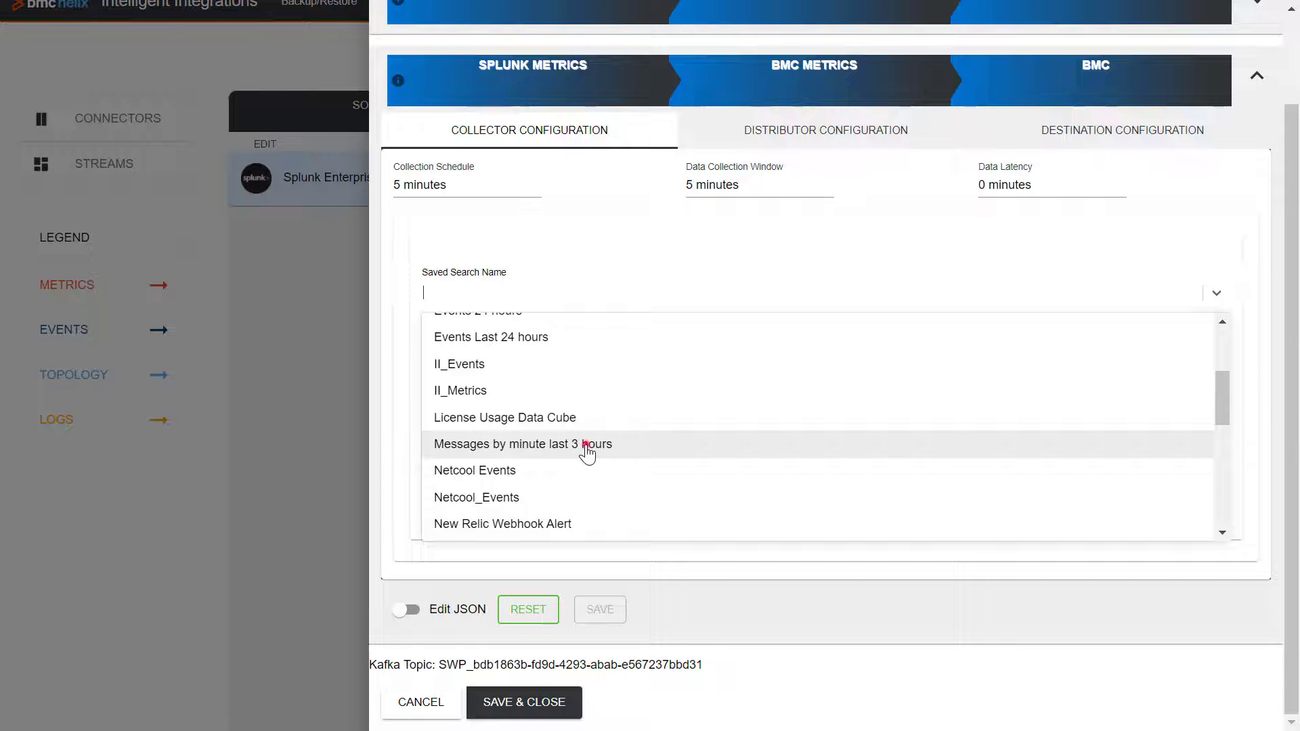
pyautogui.click(587, 447)
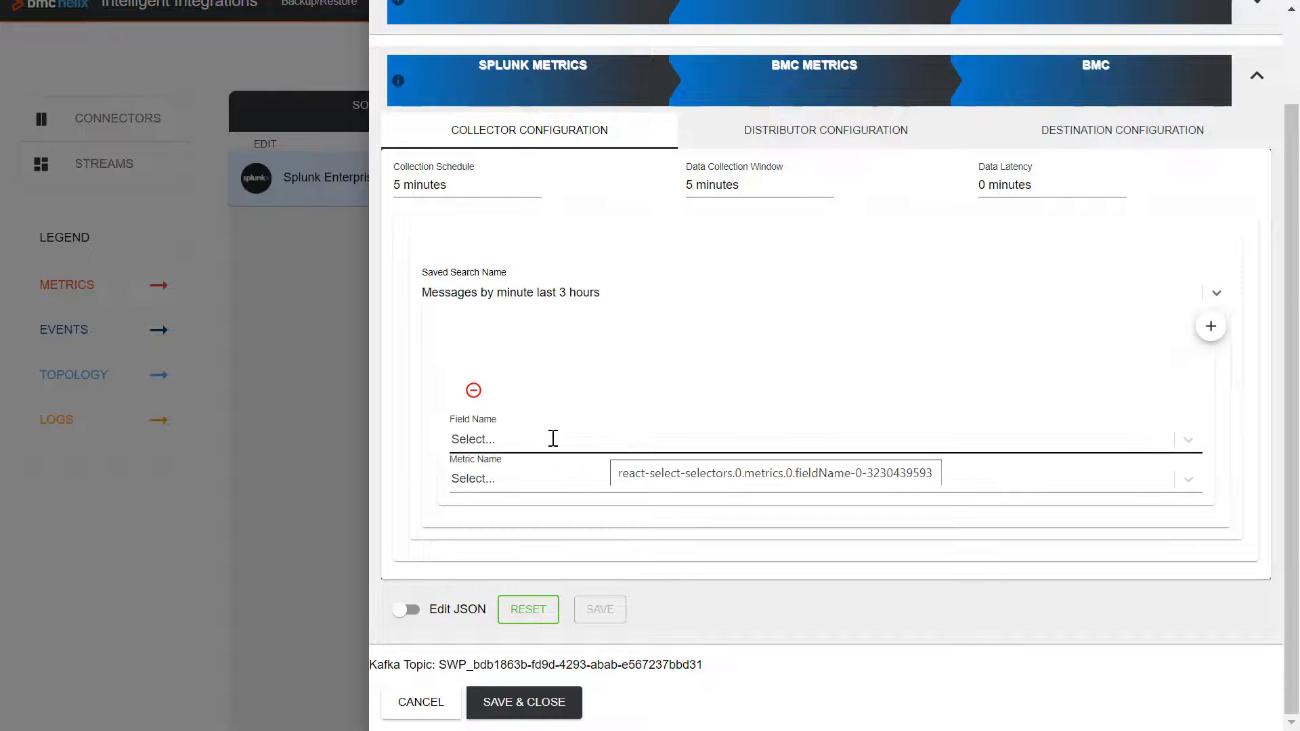
pyautogui.click(554, 439)
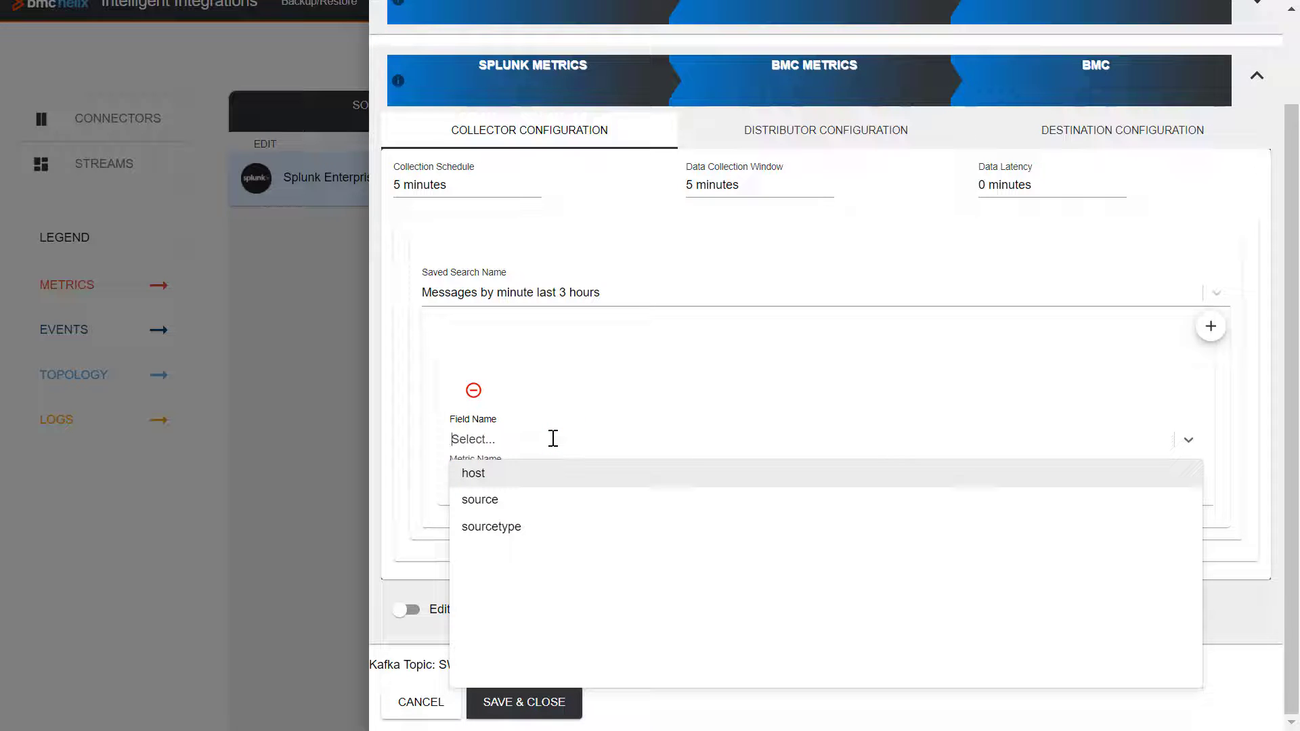
pyautogui.click(544, 441)
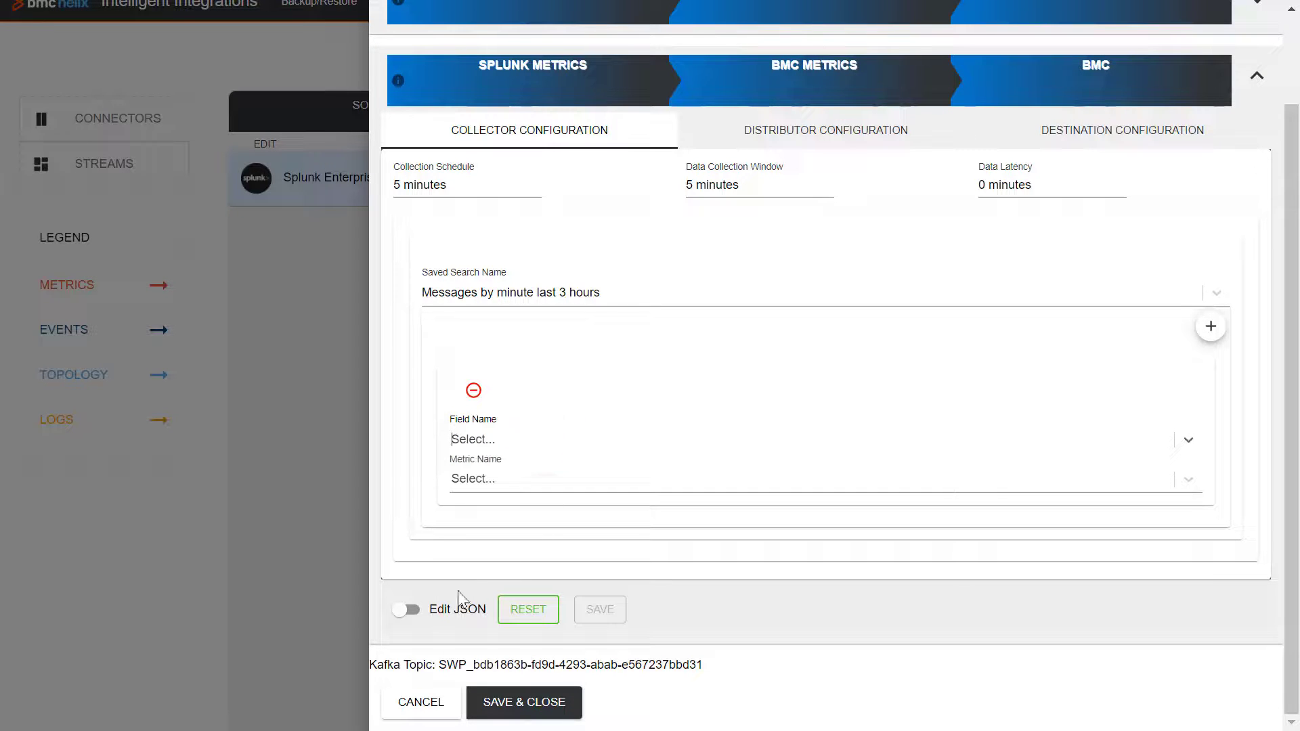
# Step: In the collector JSON, set fieldName to /opt/splunk/var/log/splunk/health.log and save it
pyautogui.click(416, 617)
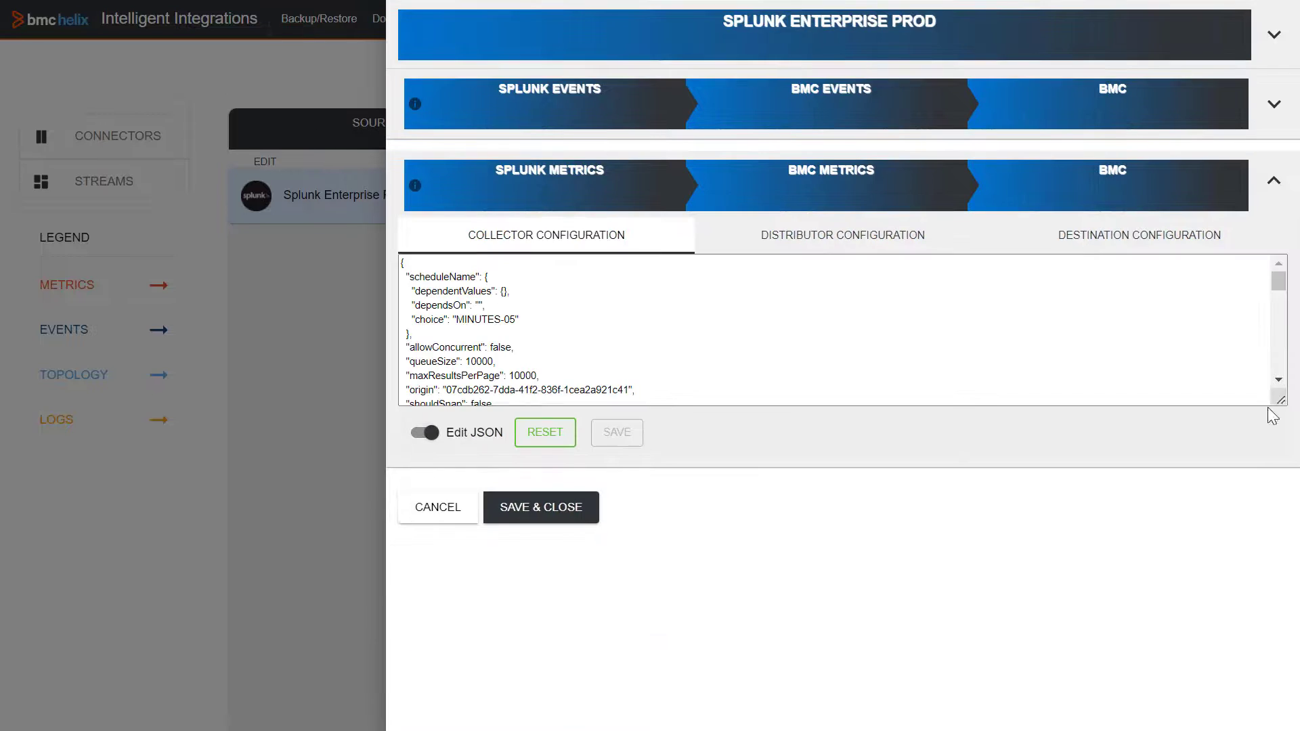
pyautogui.click(1278, 381)
pyautogui.click(1278, 381)
pyautogui.click(1279, 381)
pyautogui.click(1279, 381)
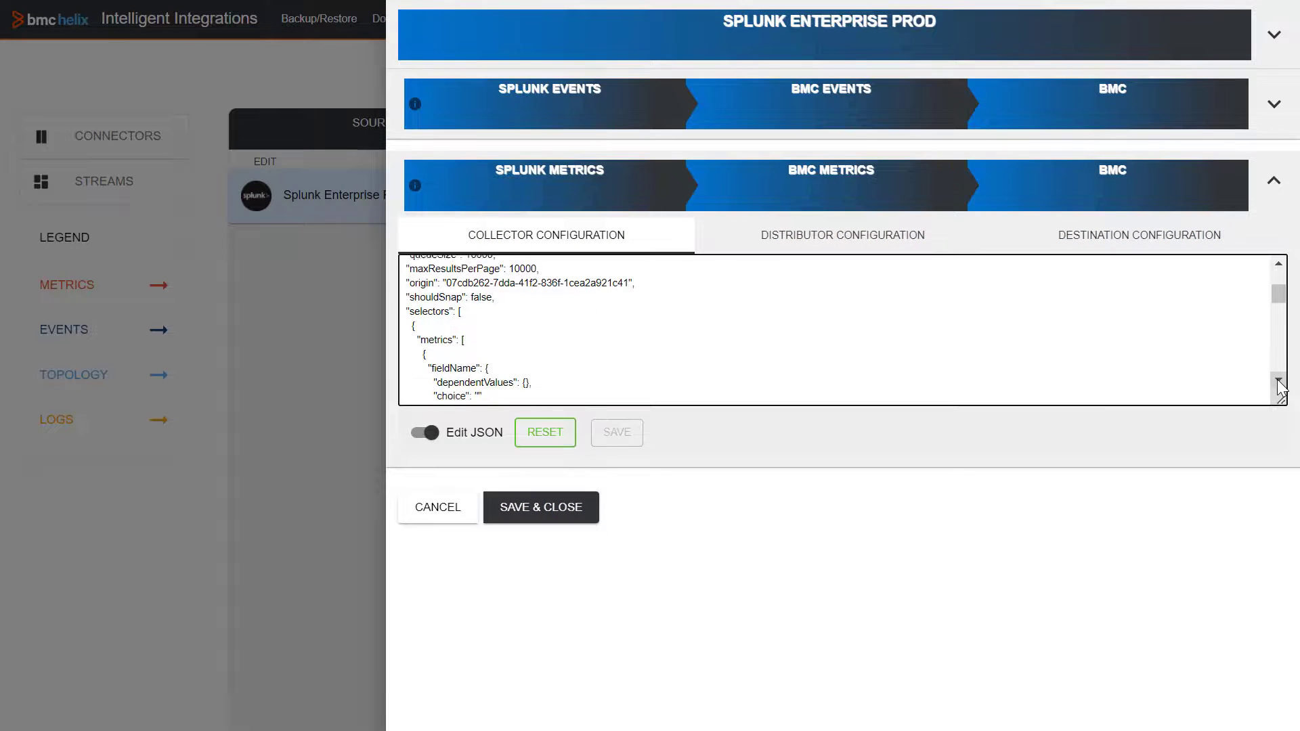
pyautogui.click(1279, 381)
pyautogui.click(1278, 381)
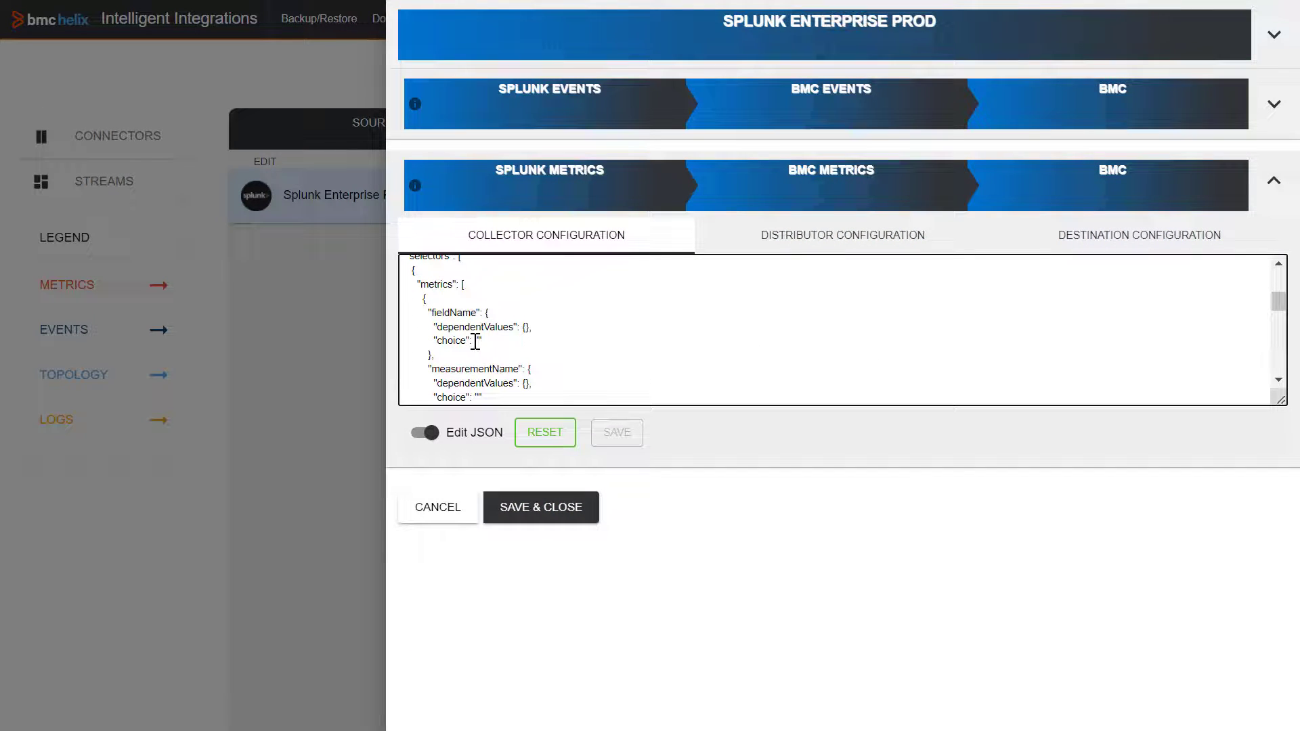
pyautogui.write('/opt/splunk/var/log/splunk/health.log')
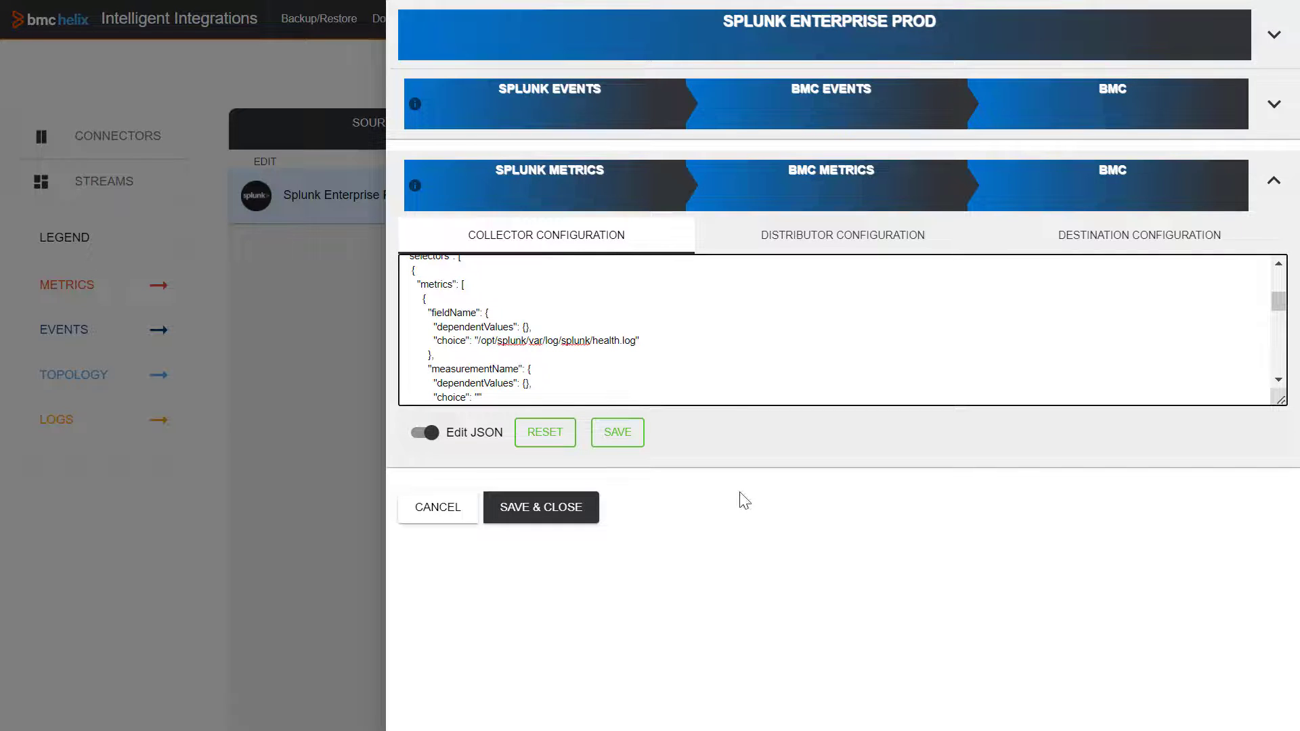
pyautogui.click(618, 434)
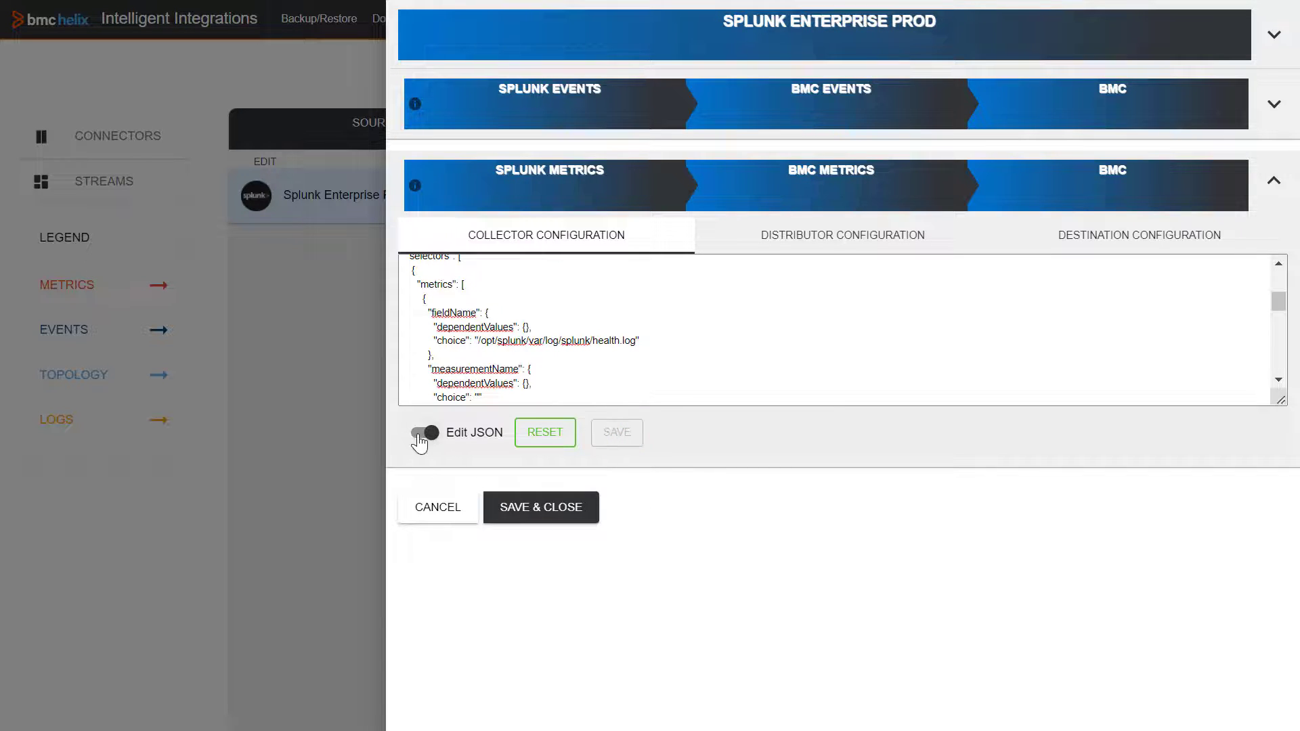
pyautogui.click(421, 437)
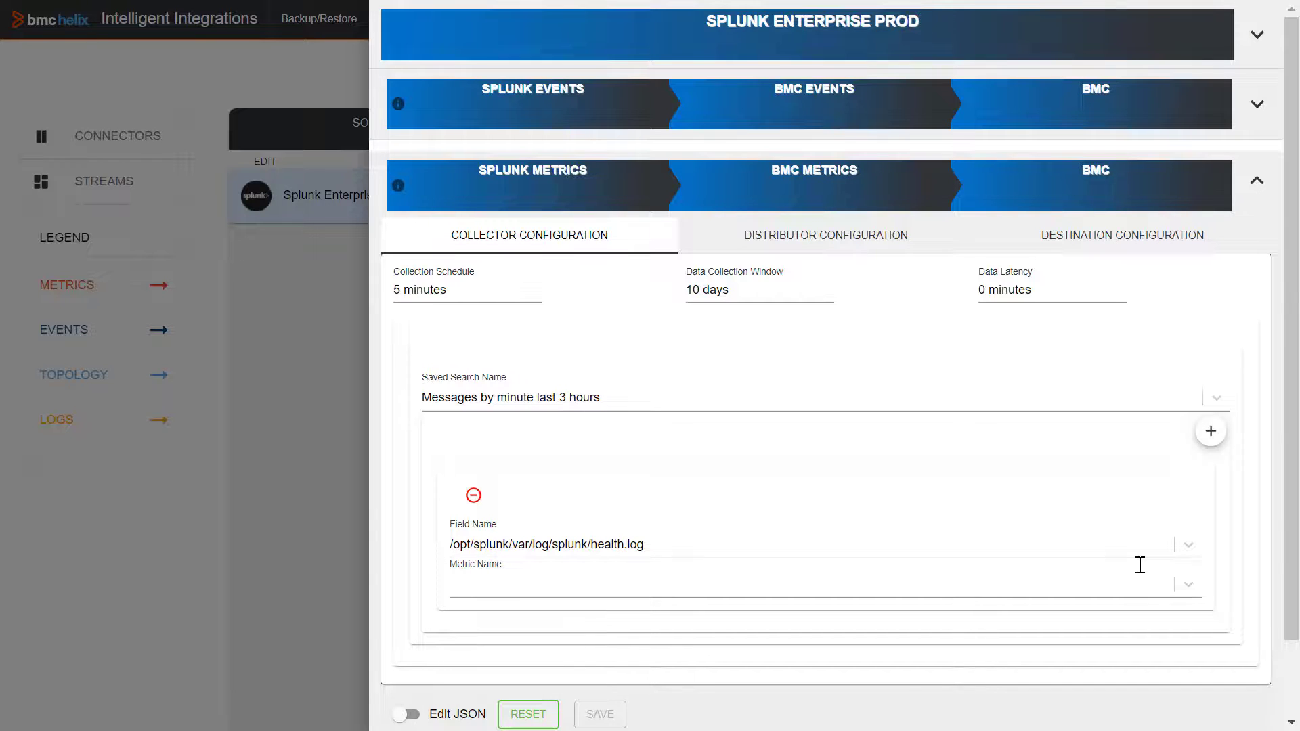
# Step: Remove the extra empty field row and view distributor batching (size 250, 3-second delay)
pyautogui.click(1214, 435)
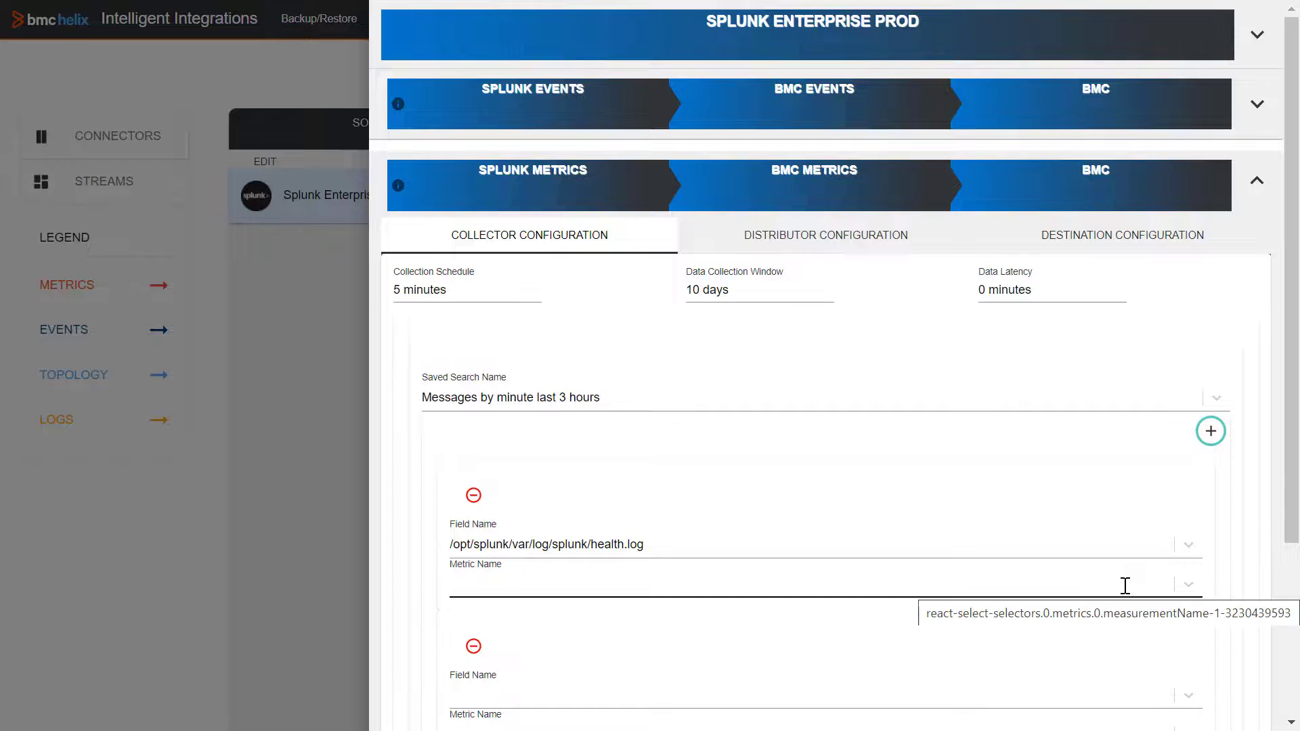
pyautogui.scroll(-3, 1125, 586)
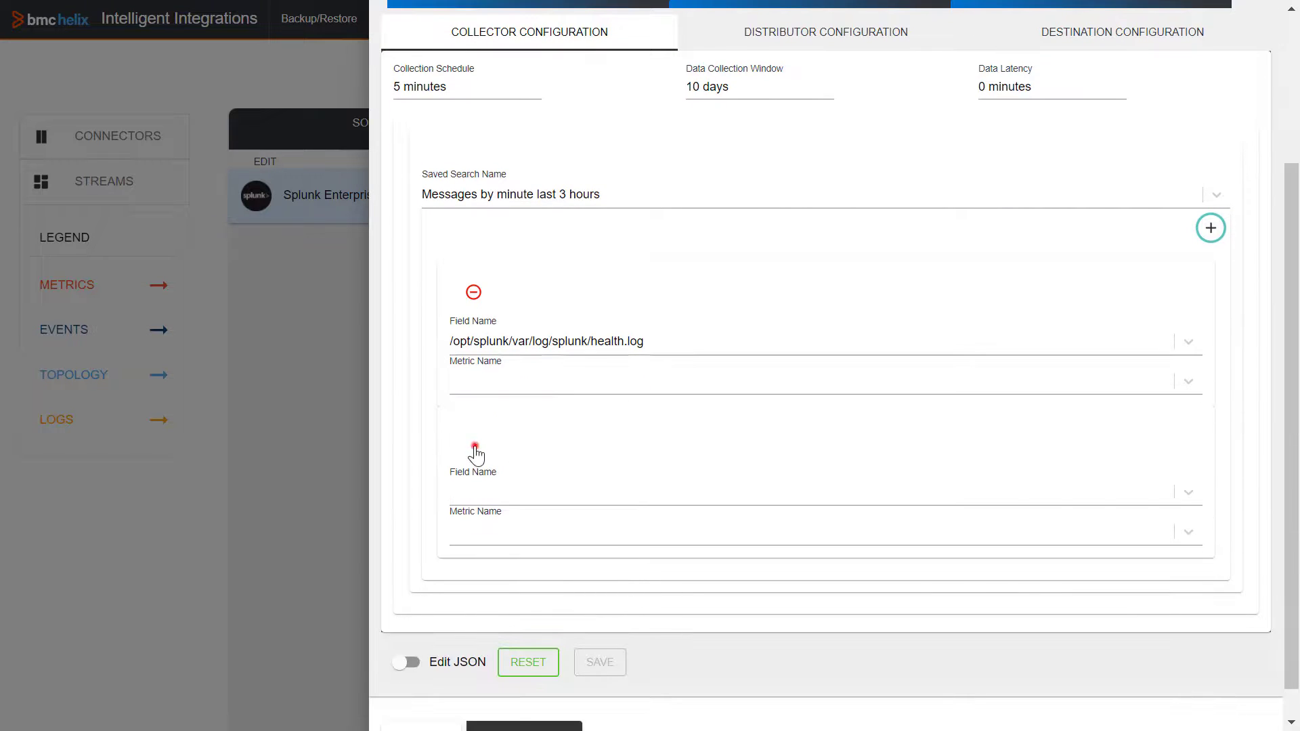
pyautogui.click(474, 445)
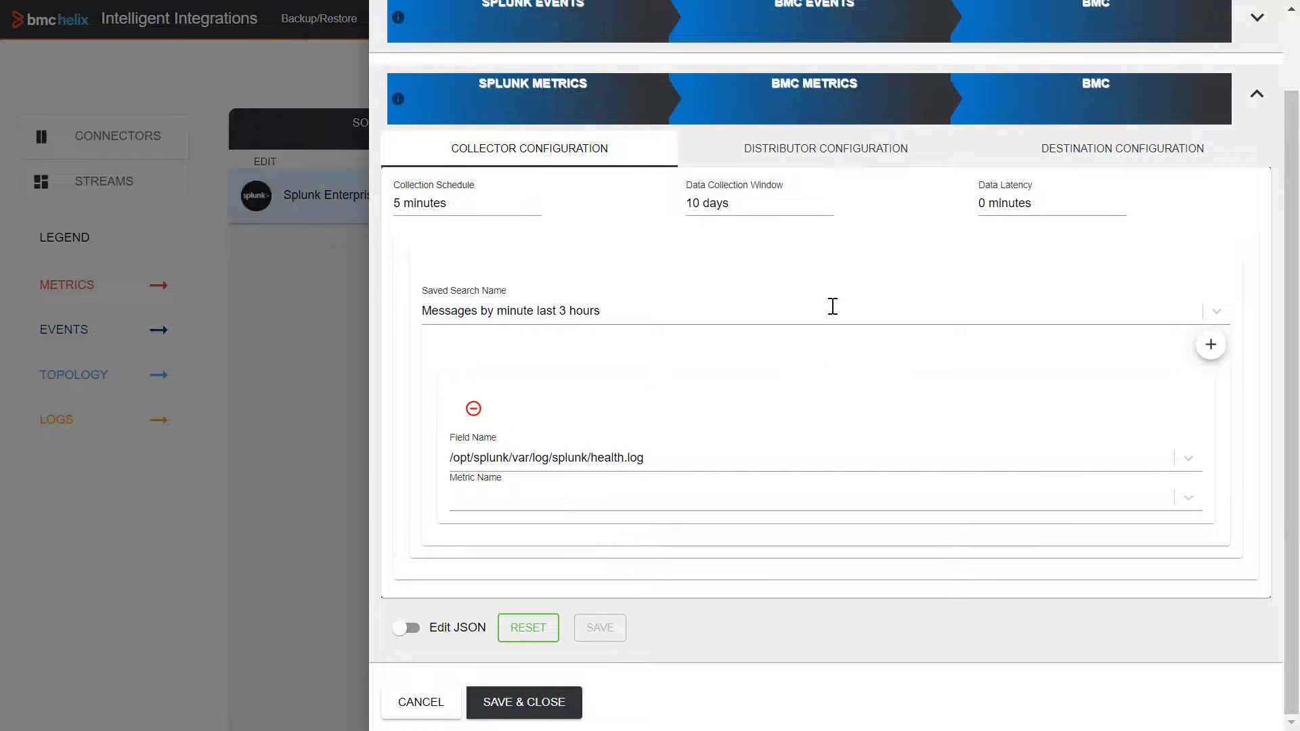
pyautogui.click(836, 147)
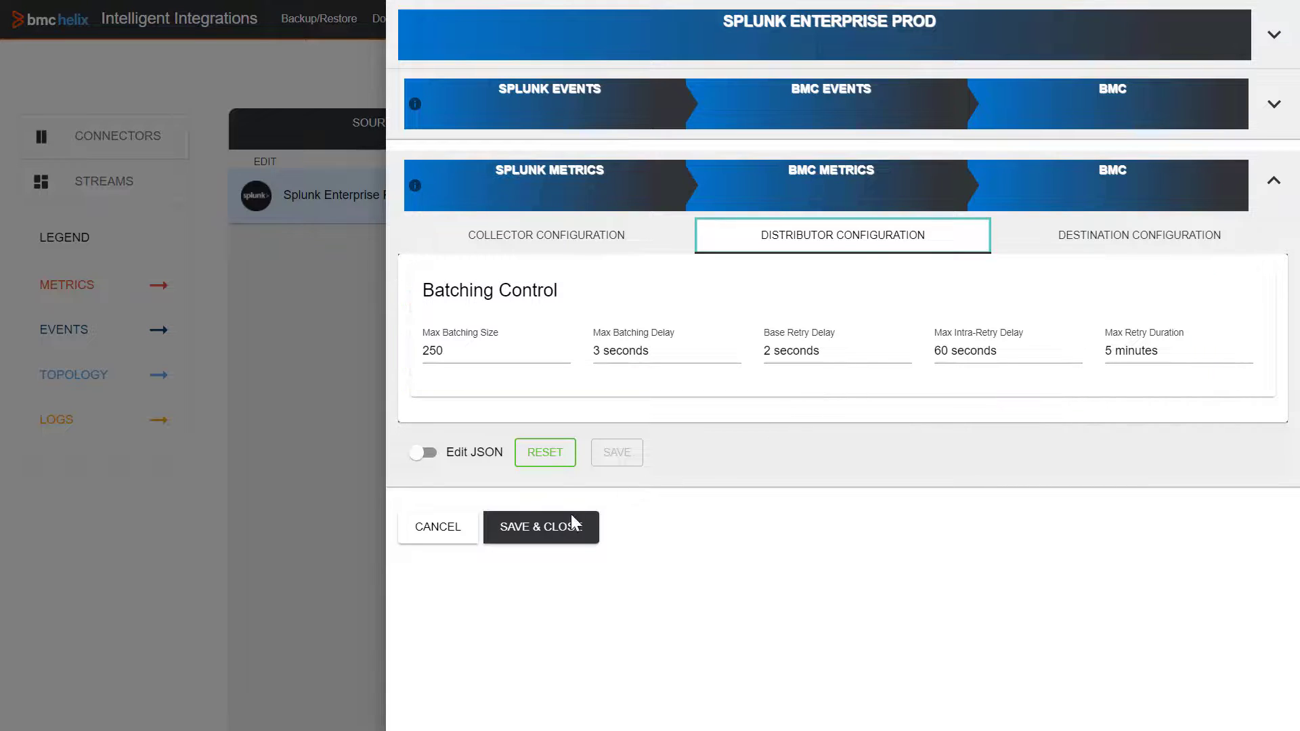
# Step: Save and close the metrics stream, then activate both Splunk Events and Splunk Metrics streams
pyautogui.click(552, 530)
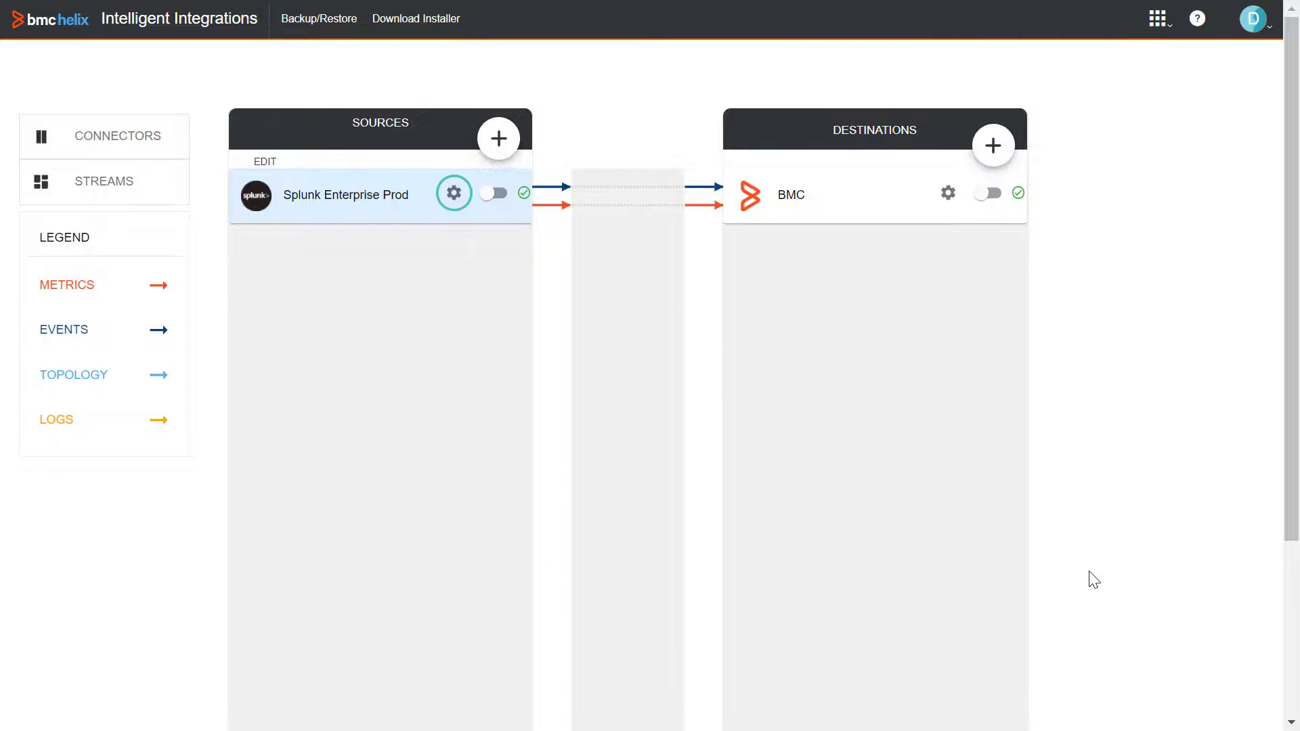
pyautogui.click(115, 180)
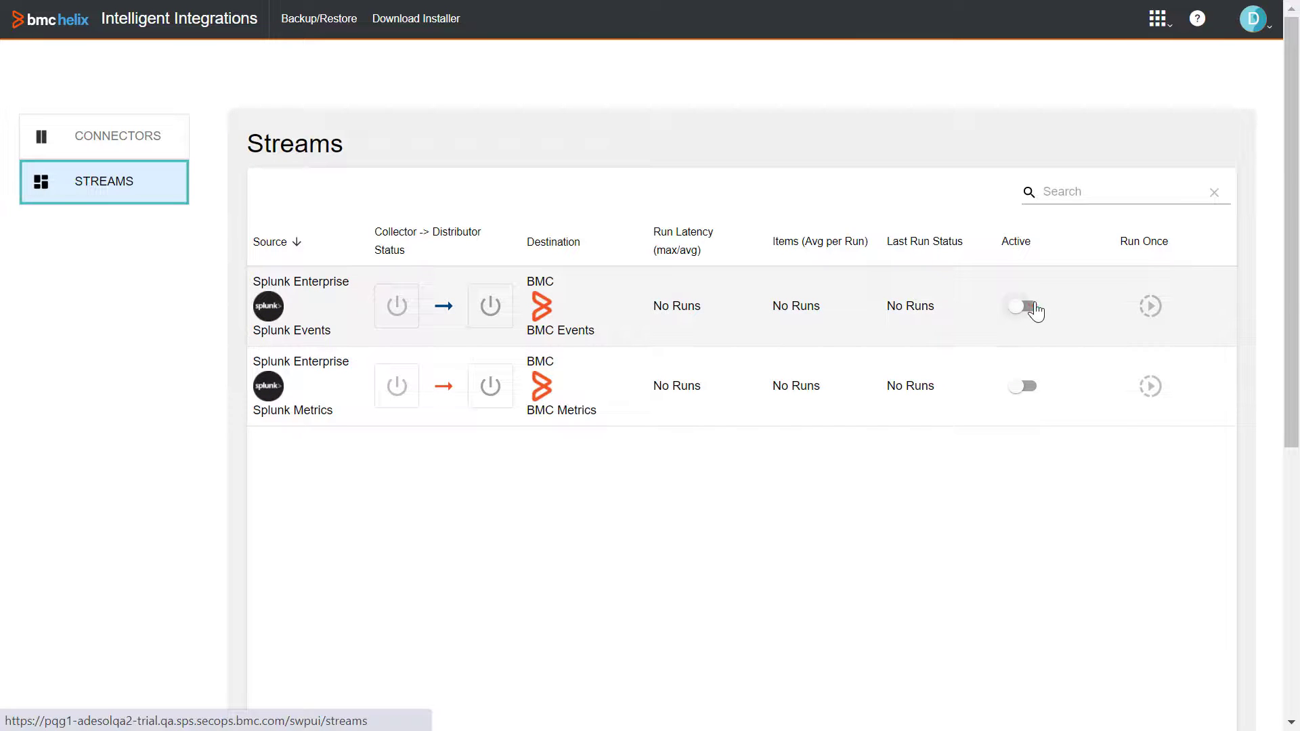
pyautogui.click(1031, 306)
pyautogui.click(1029, 385)
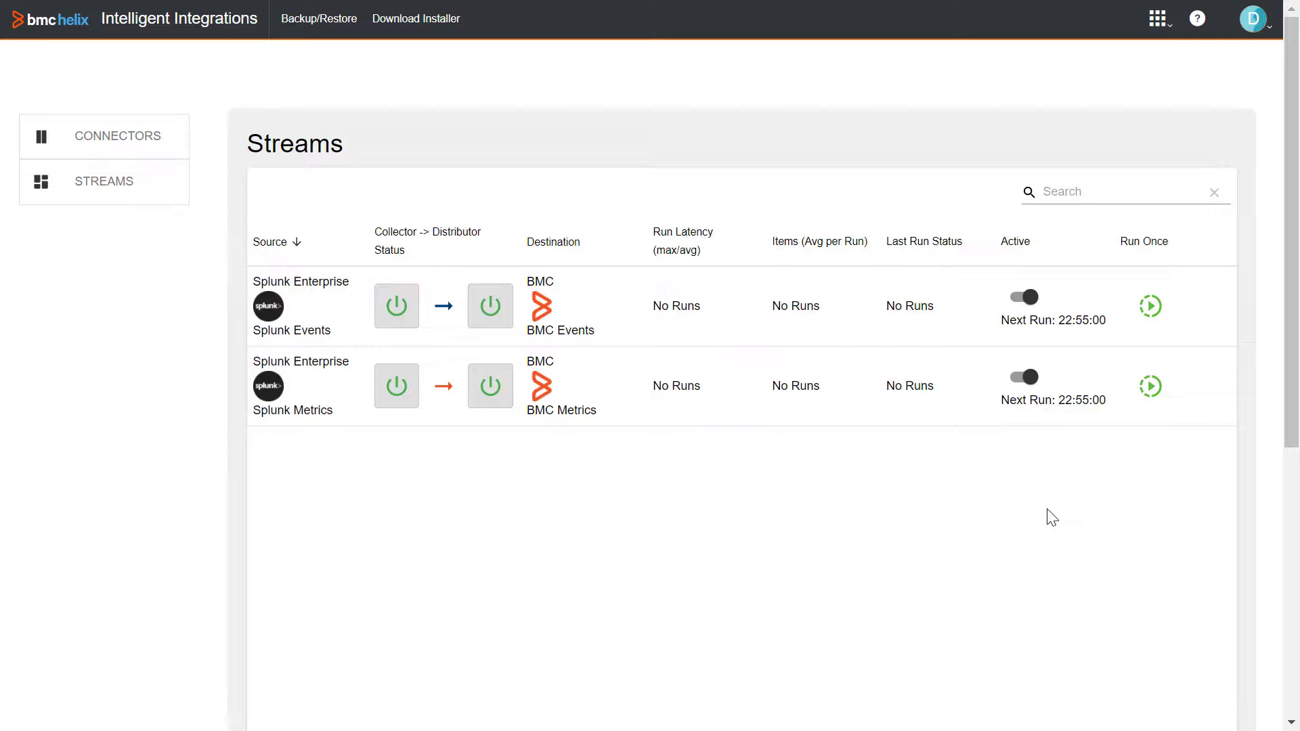
# Step: Run both Splunk streams once, delivering 3 events and 6 metrics
pyautogui.click(1151, 306)
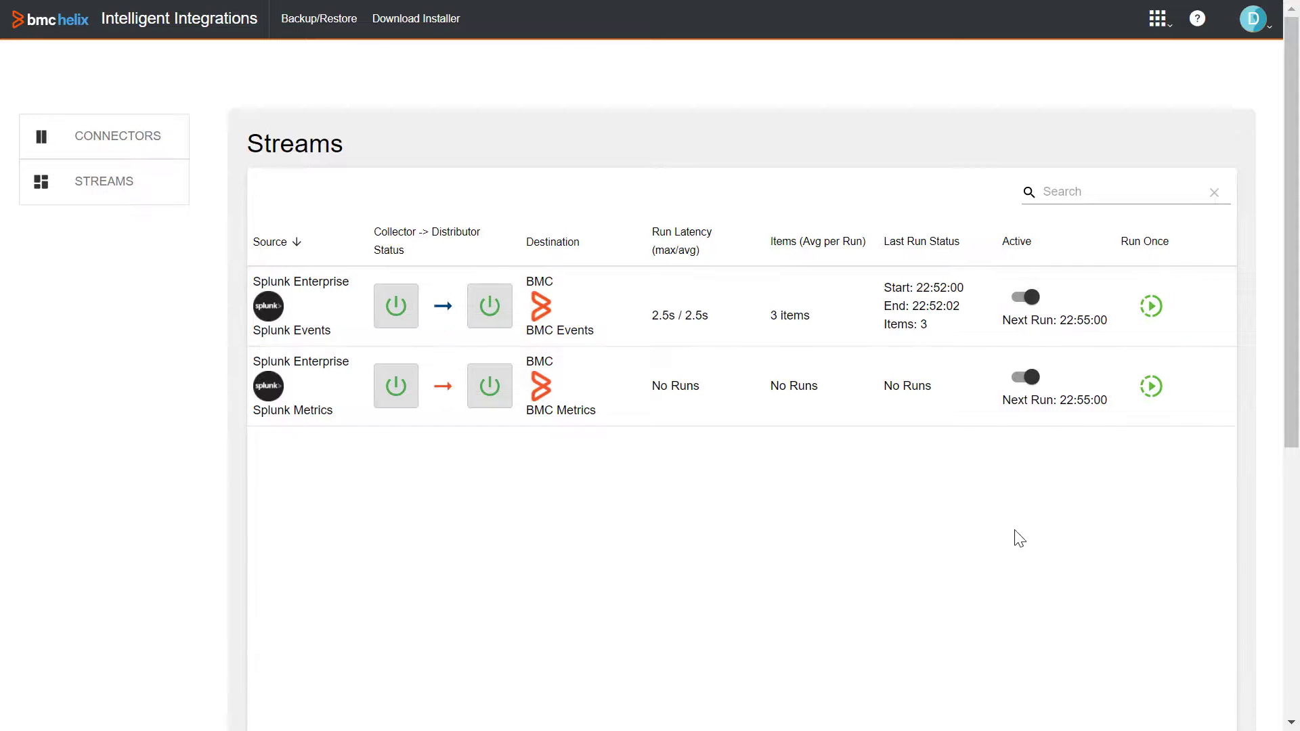
pyautogui.click(1151, 386)
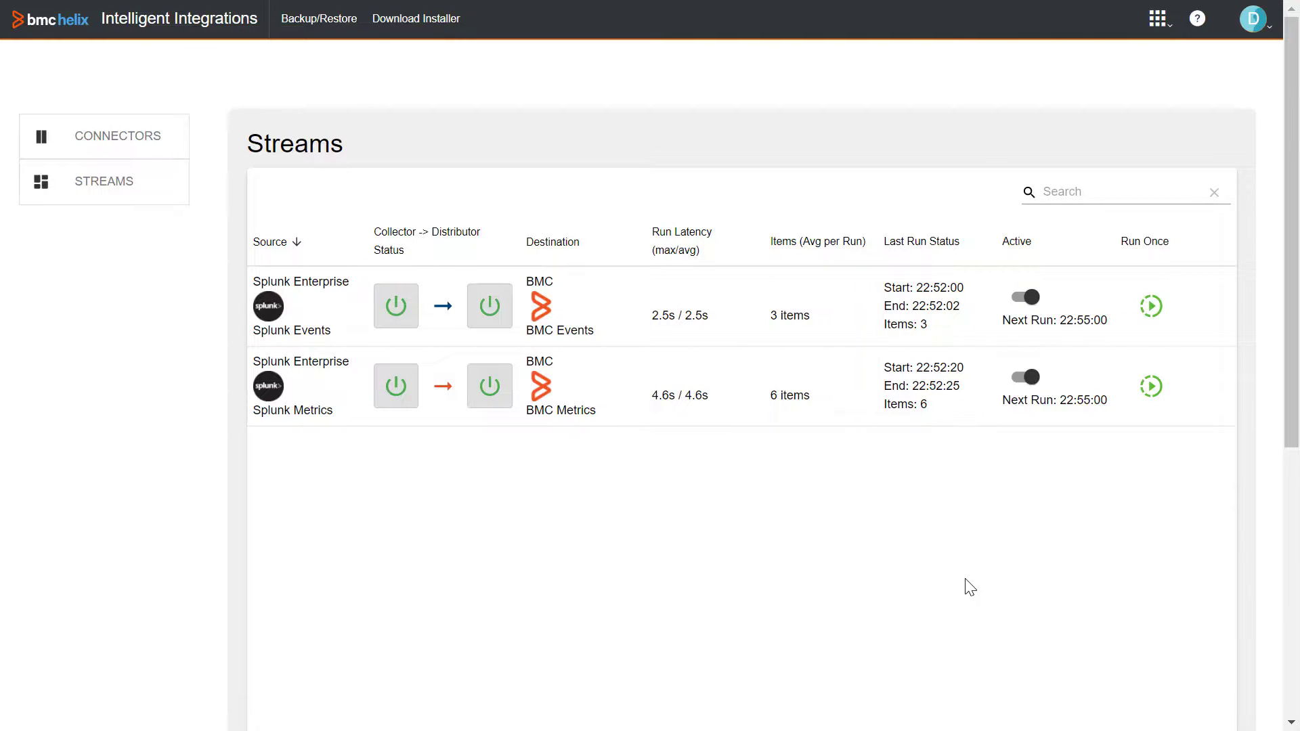
pyautogui.click(1170, 28)
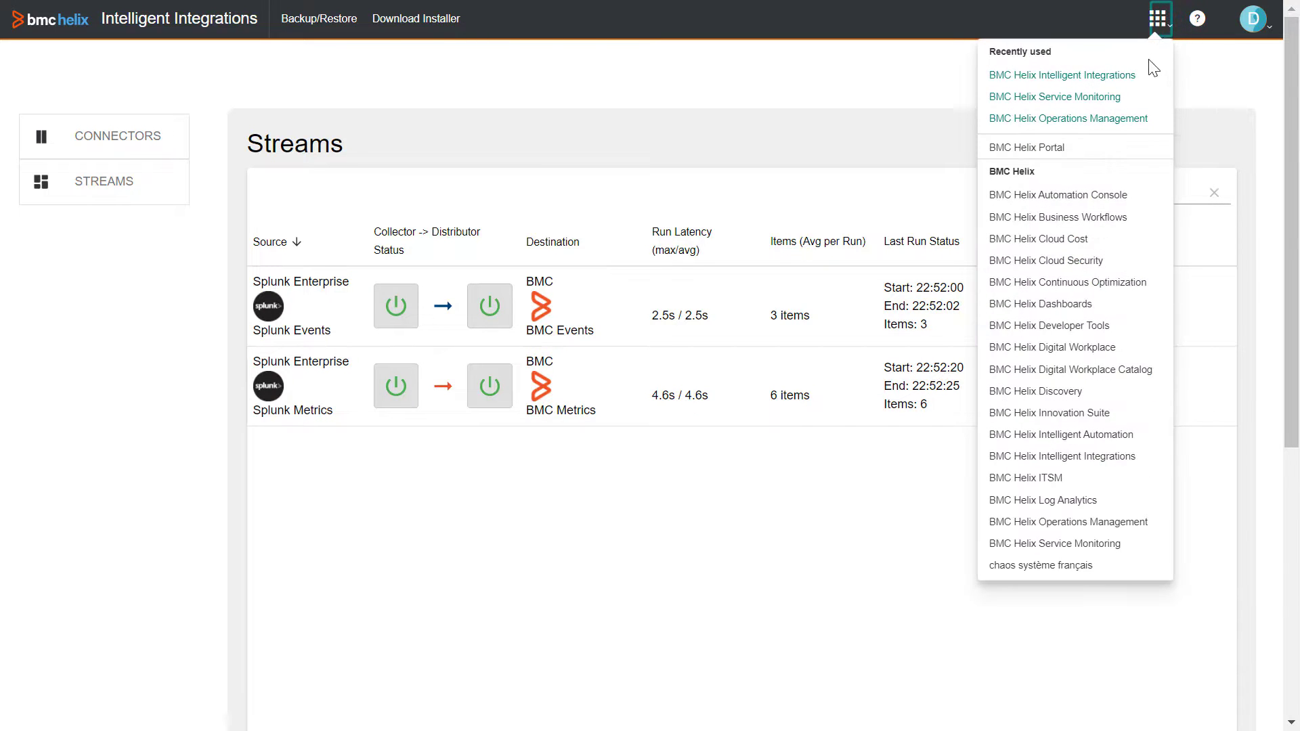
# Step: Search Operations Management events for SplunkEvent and open the Major Link Down event's details
pyautogui.click(1094, 120)
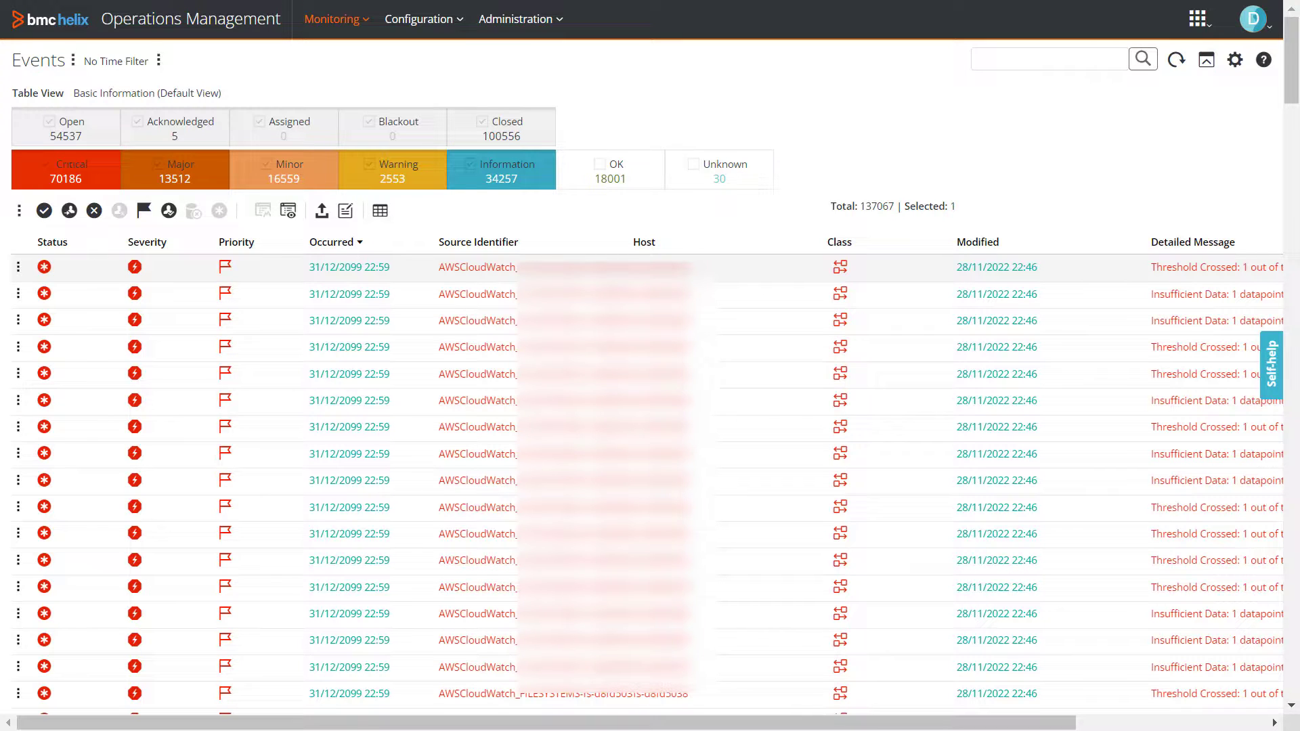
pyautogui.click(1028, 60)
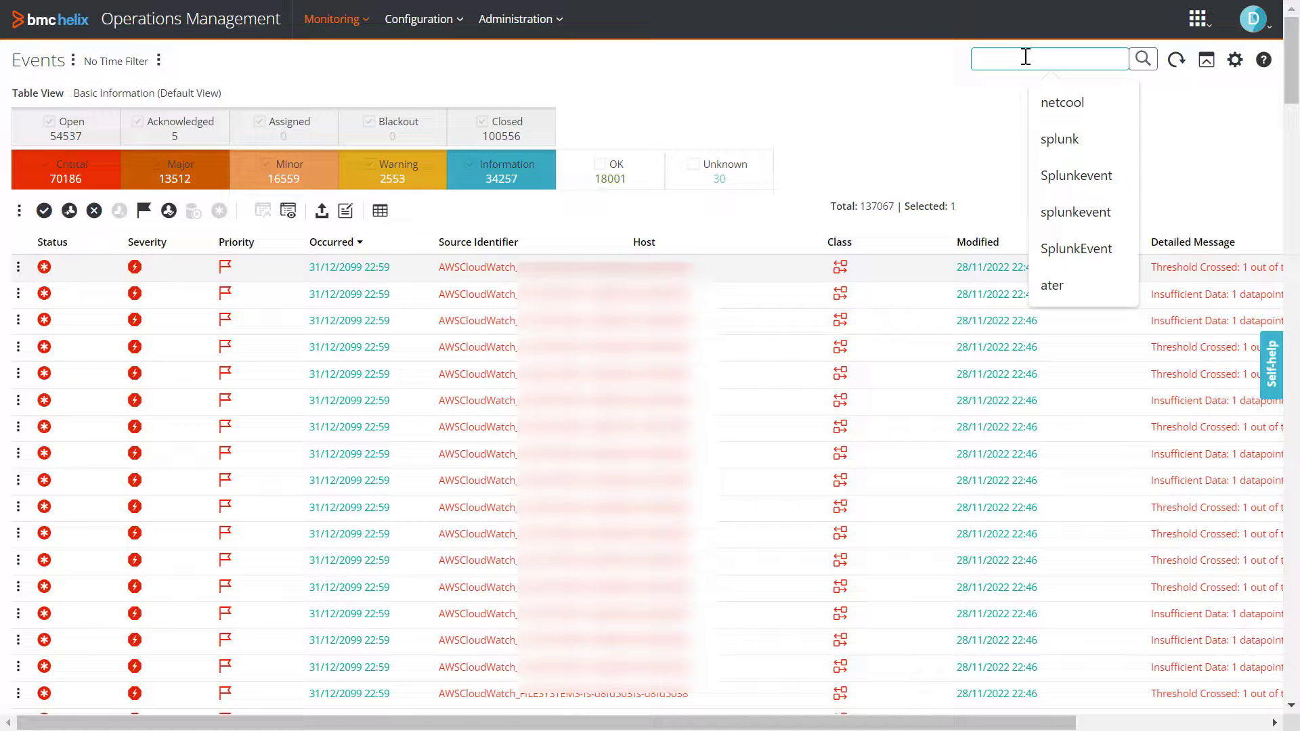
pyautogui.click(1054, 249)
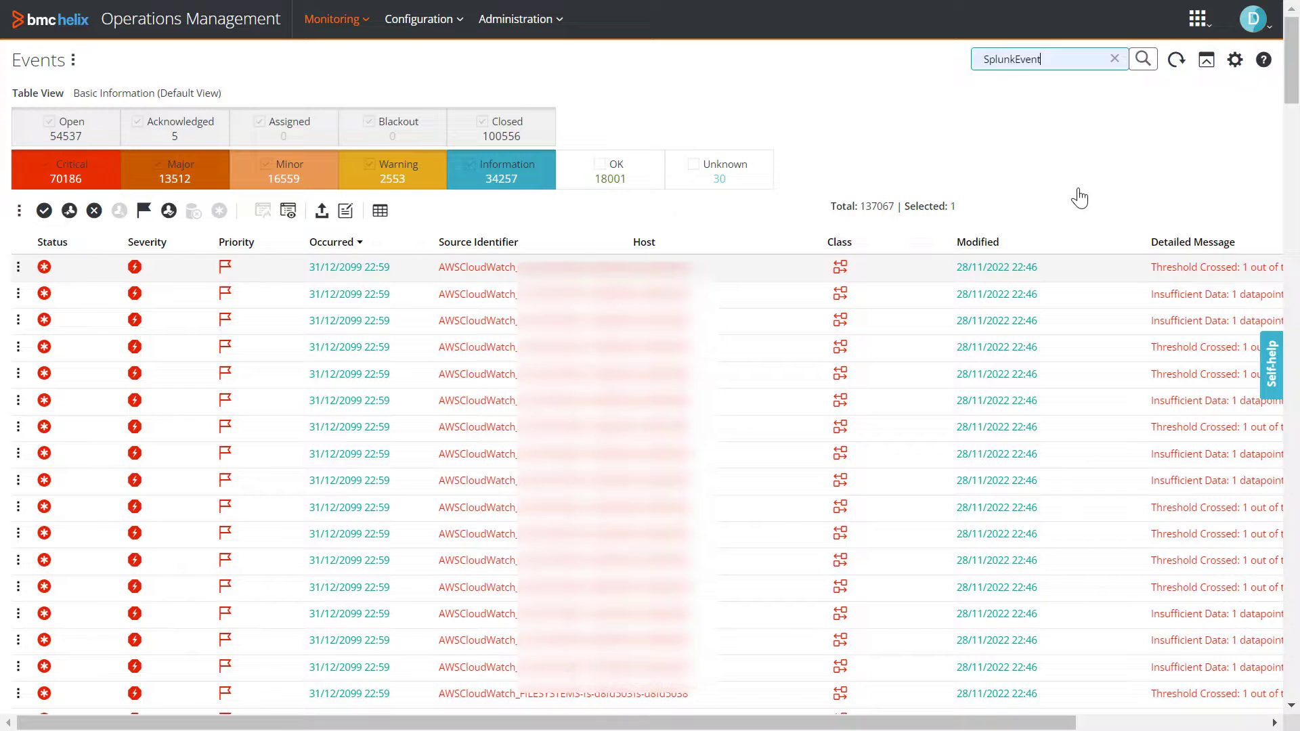
pyautogui.click(1143, 61)
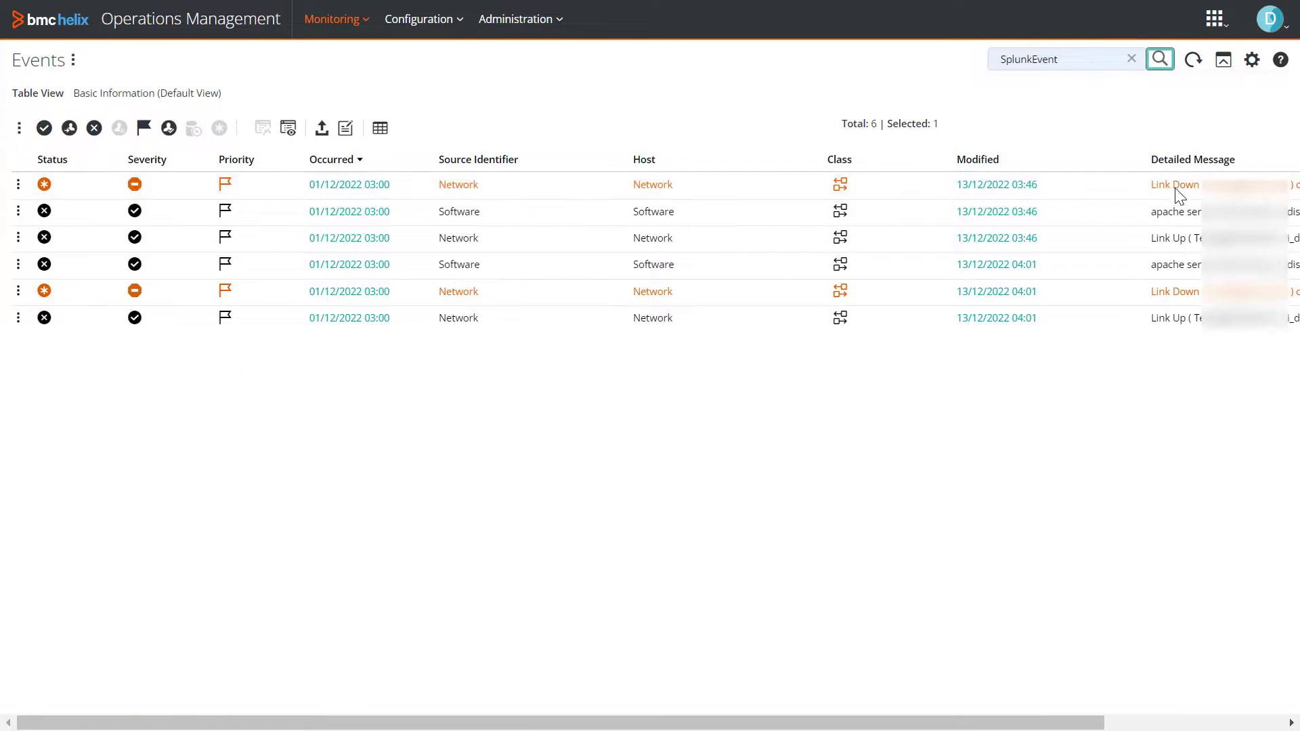
pyautogui.click(1180, 195)
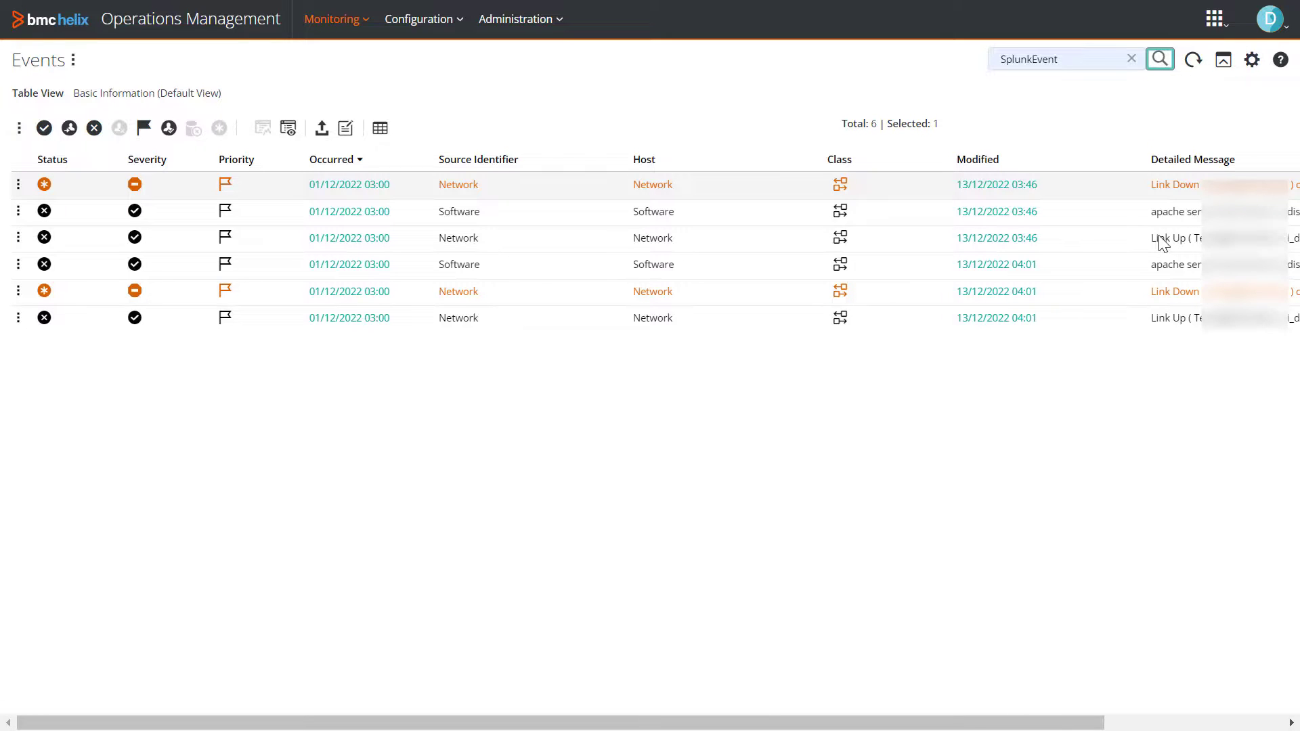
pyautogui.click(1005, 184)
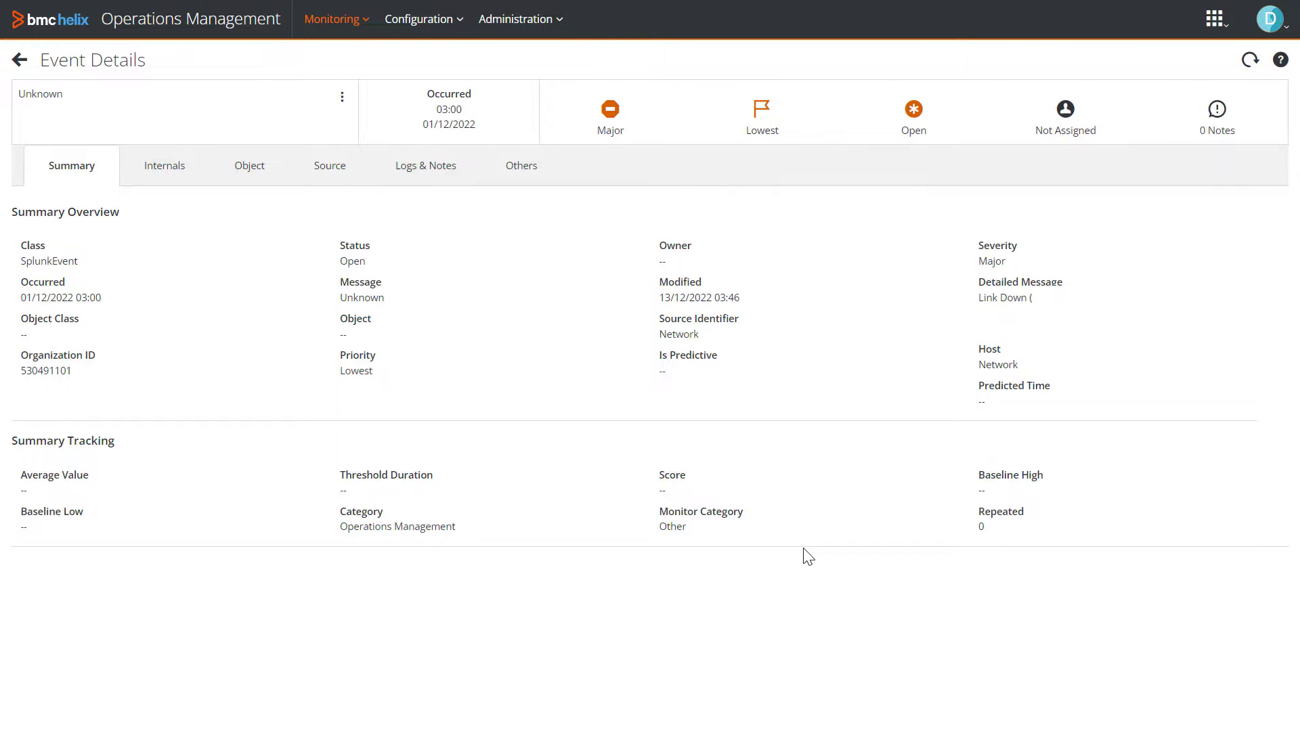
# Step: Find the Splunk server under Monitoring > Devices and open its Messages_by_minute_last_3_hours monitor graph
pyautogui.click(359, 30)
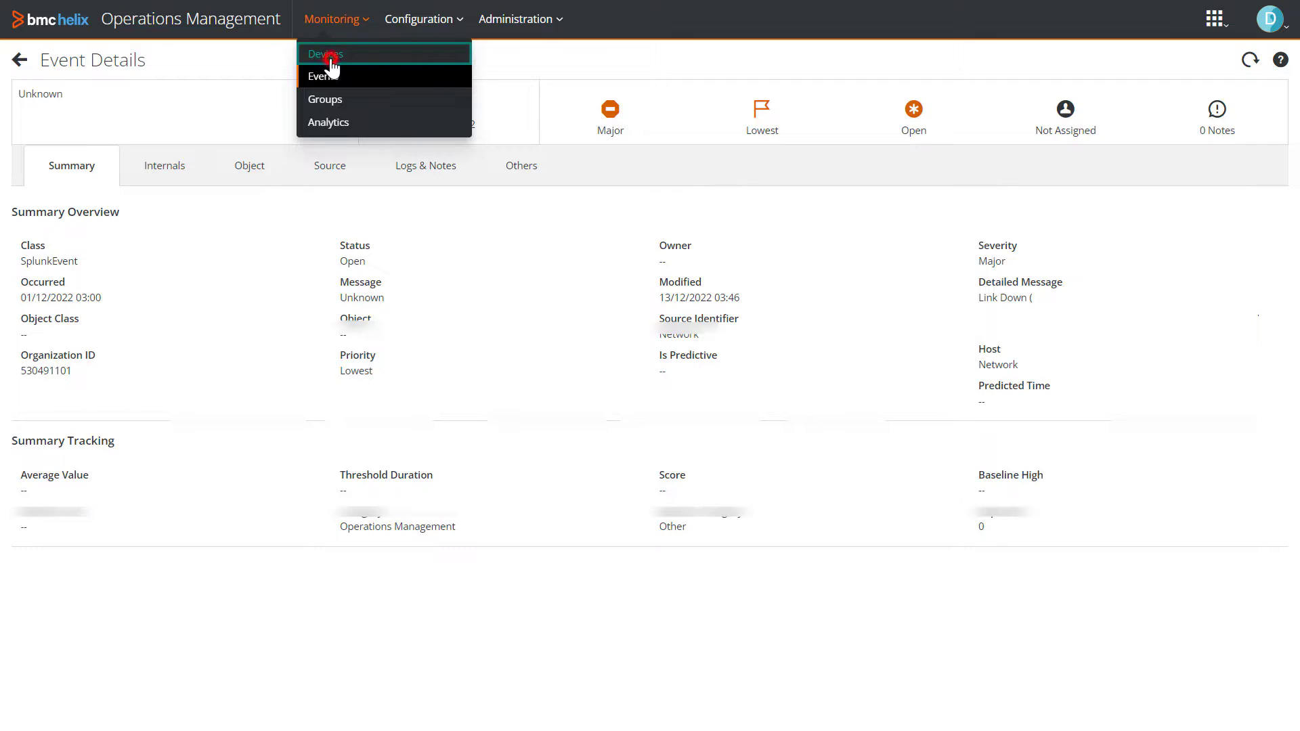
pyautogui.click(331, 55)
pyautogui.click(1000, 61)
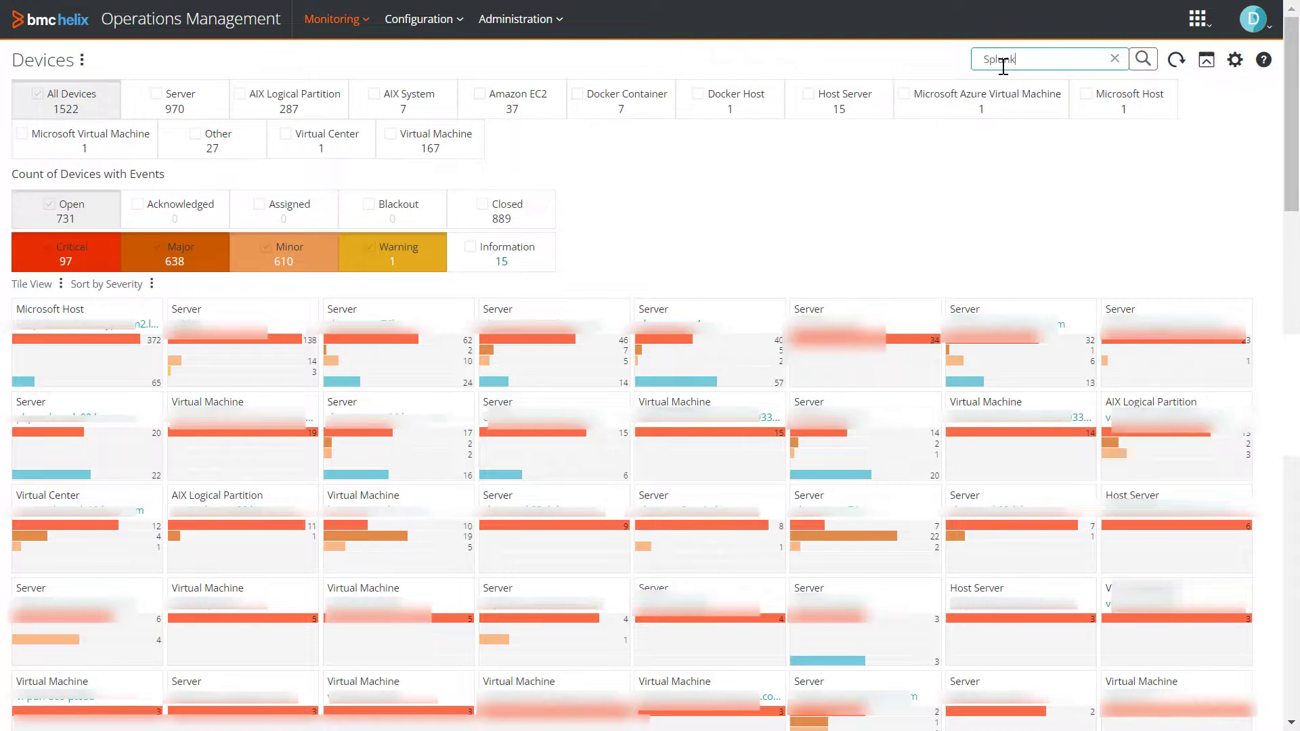
pyautogui.click(1143, 59)
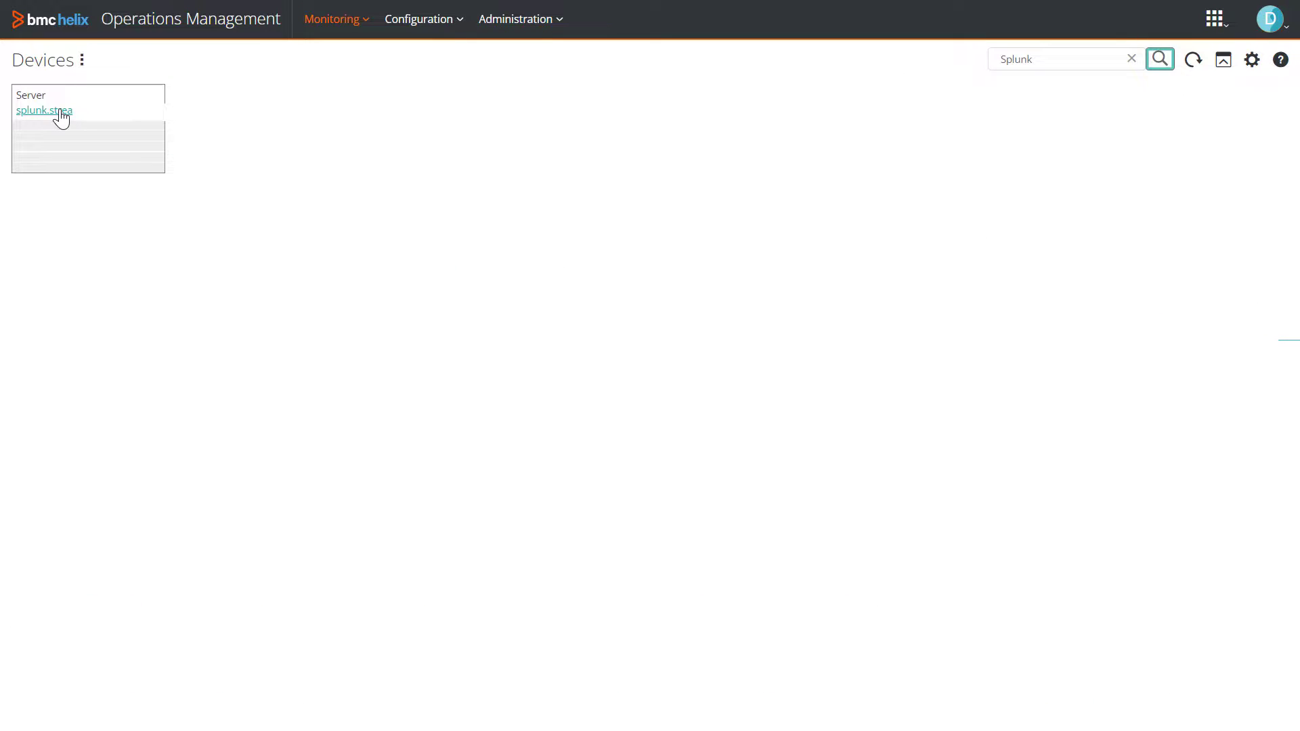
pyautogui.click(59, 110)
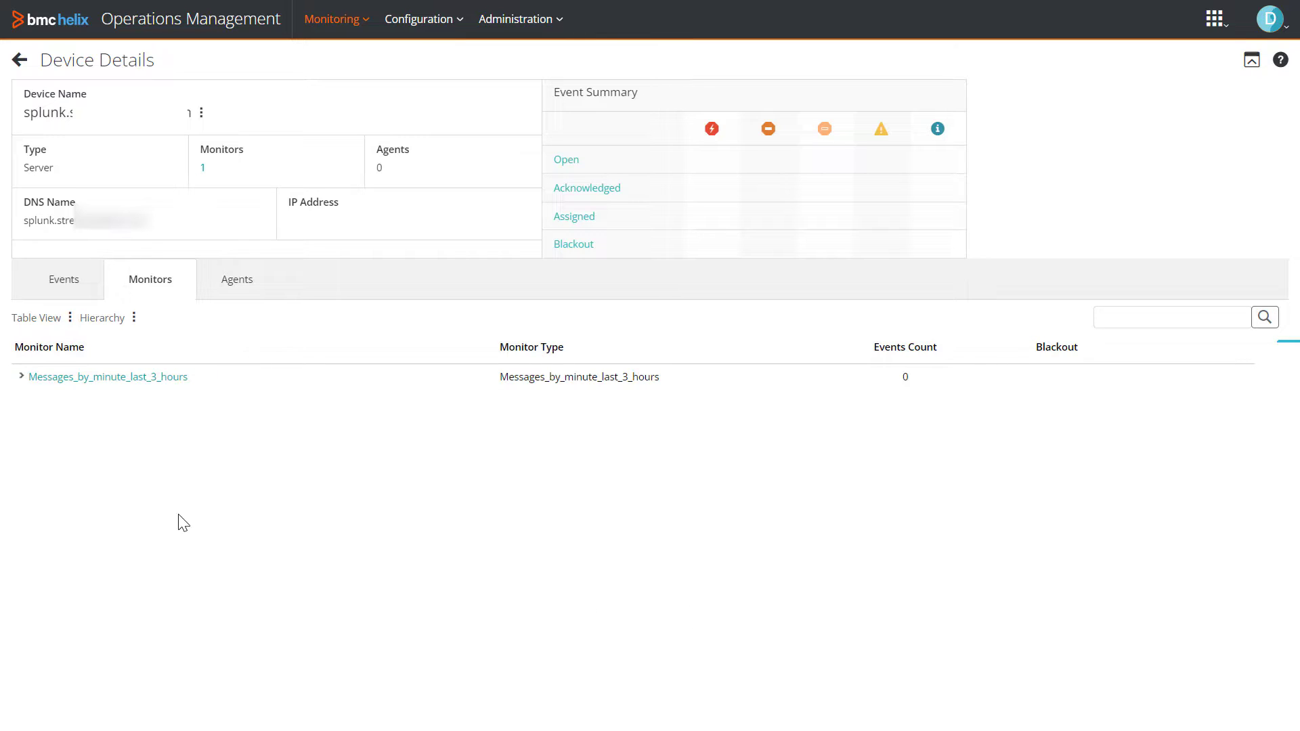
pyautogui.click(78, 379)
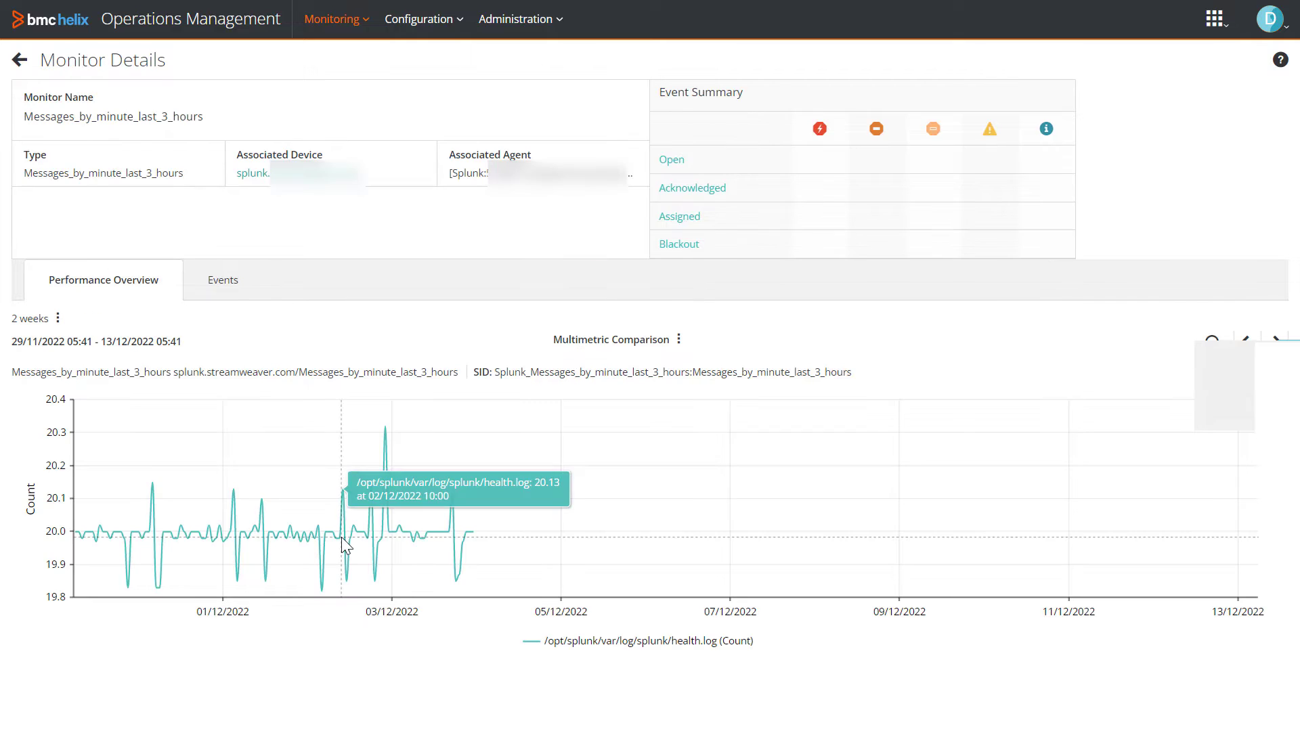